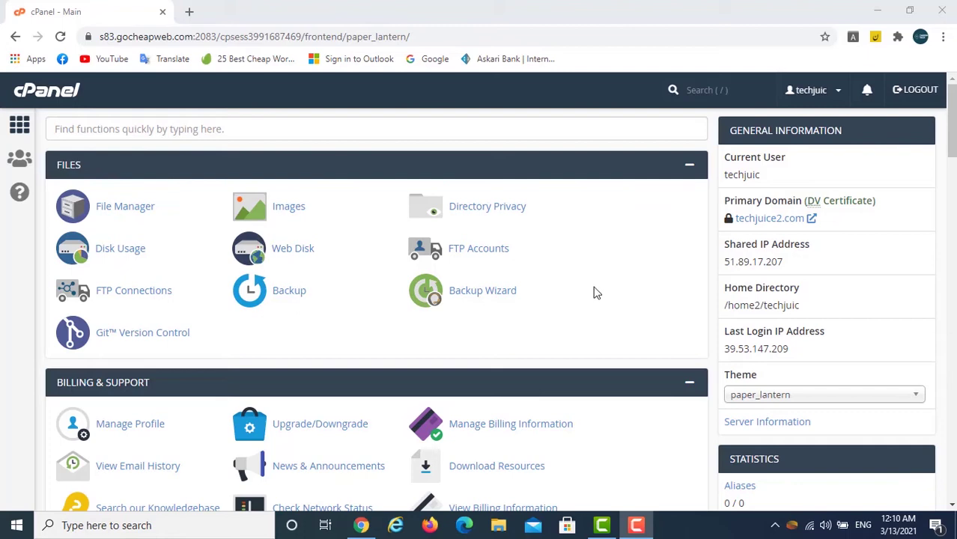
Find cPanel's Software section and launch WordPress Manager by Softaculous.
scroll(592, 268, down, 2)
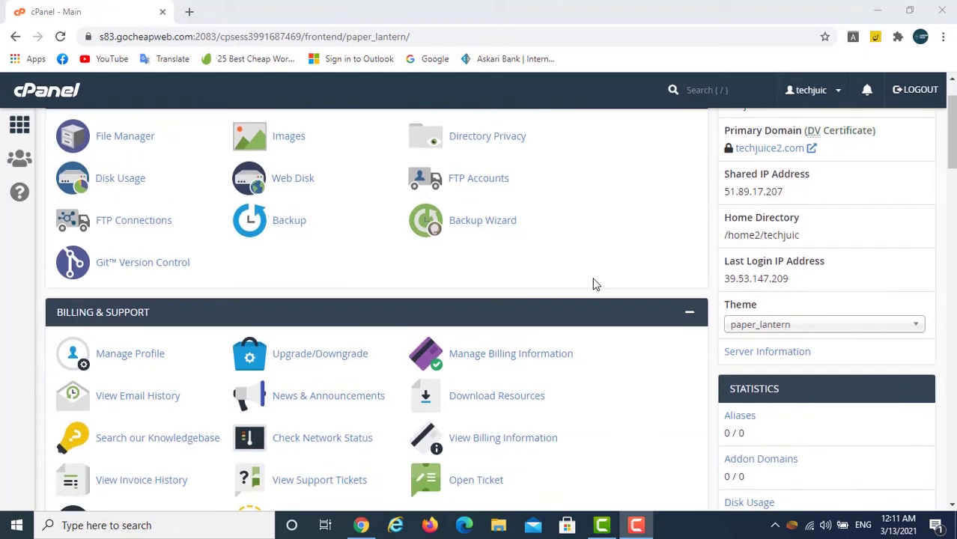
scroll(593, 269, up, 2)
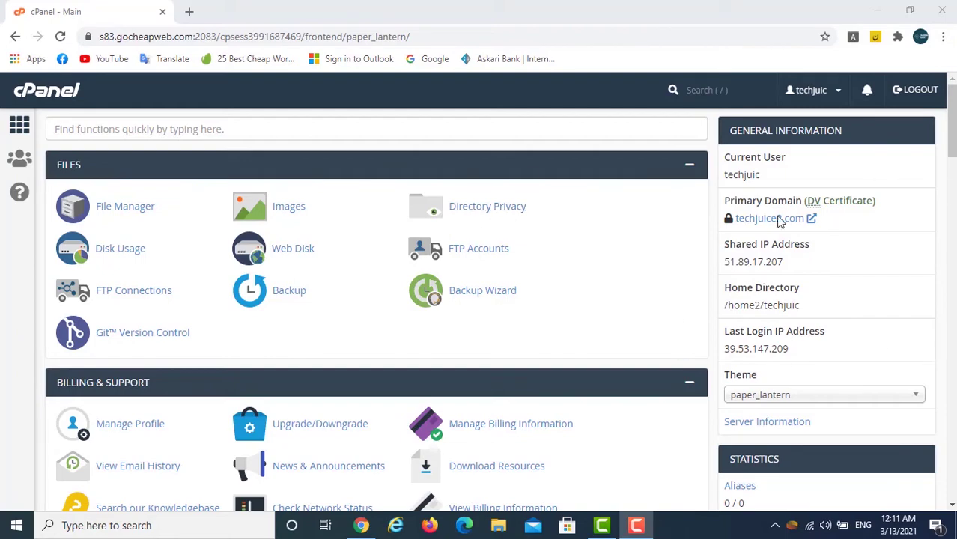
scroll(952, 110, down, 1)
drag(953, 111, 940, 343)
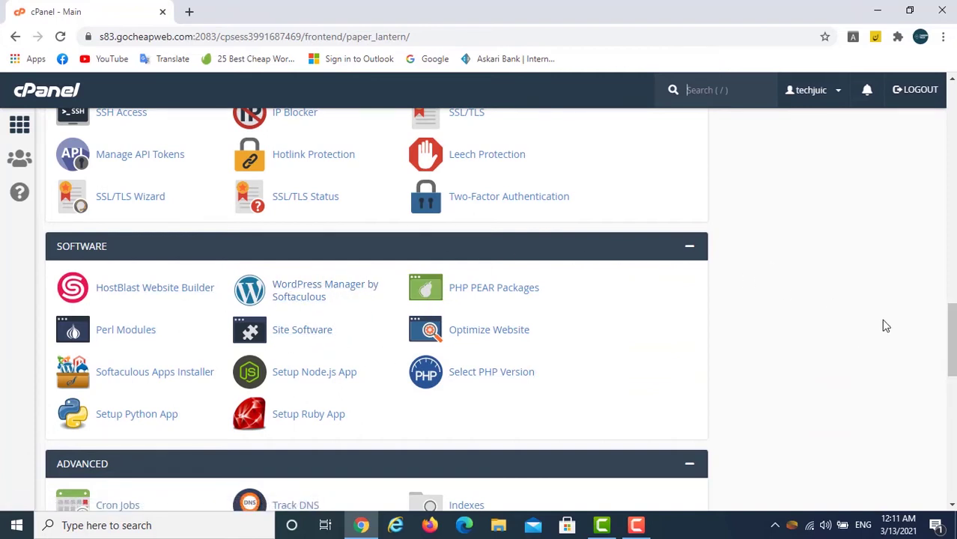
drag(952, 328, 952, 454)
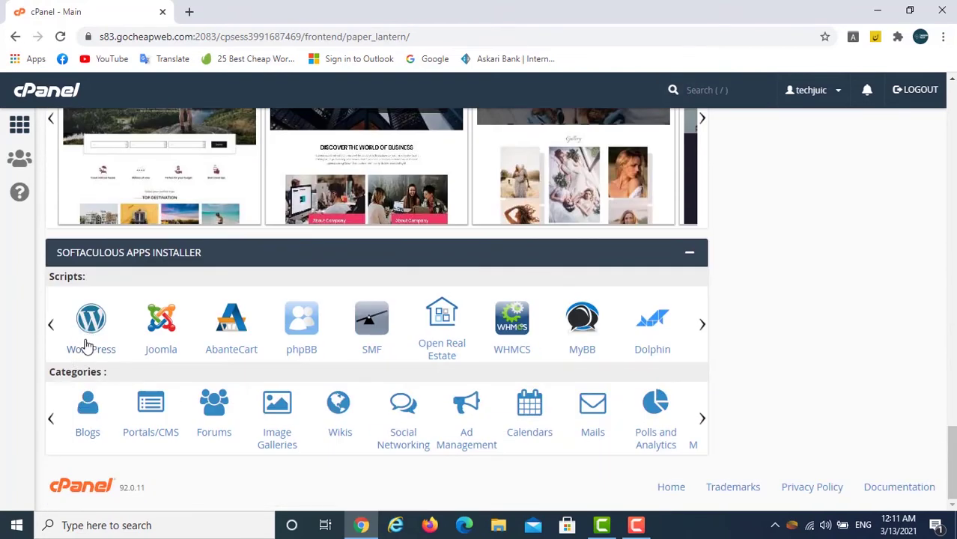
scroll(752, 218, up, 4)
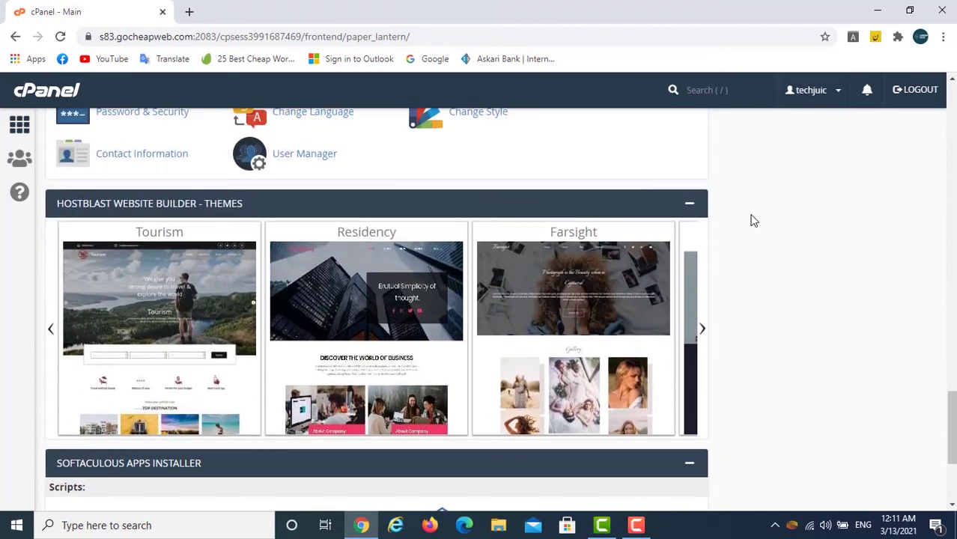
scroll(752, 218, up, 5)
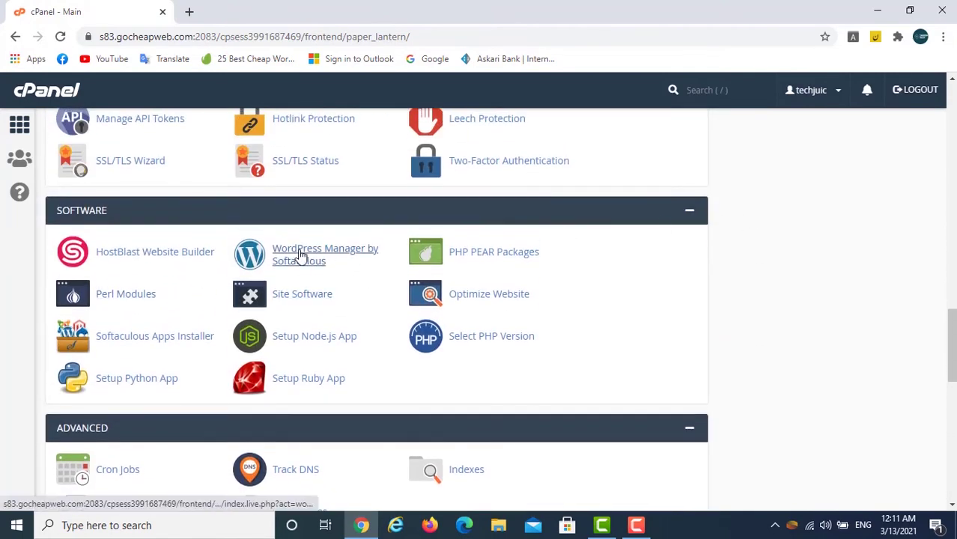
click(299, 255)
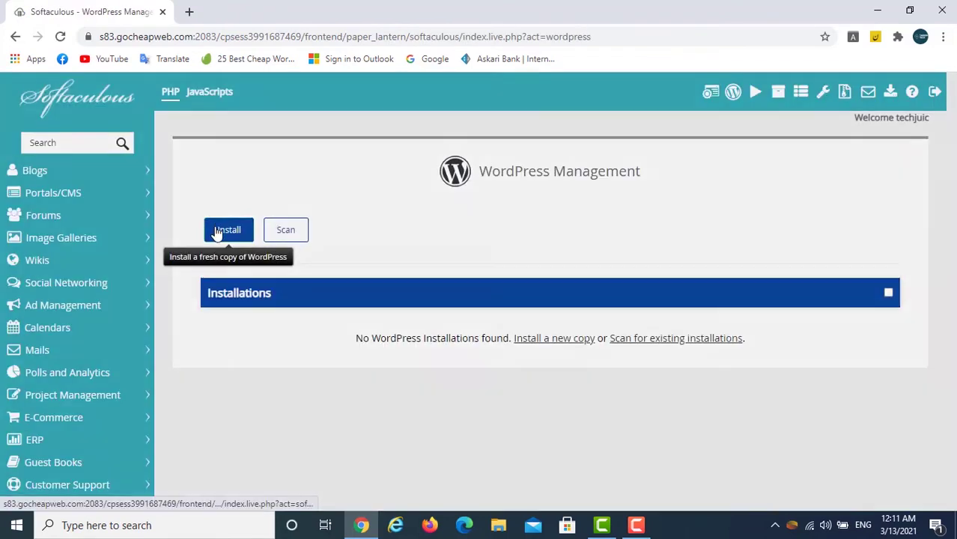
Start a new WordPress installation, keeping version 5.7.
click(216, 233)
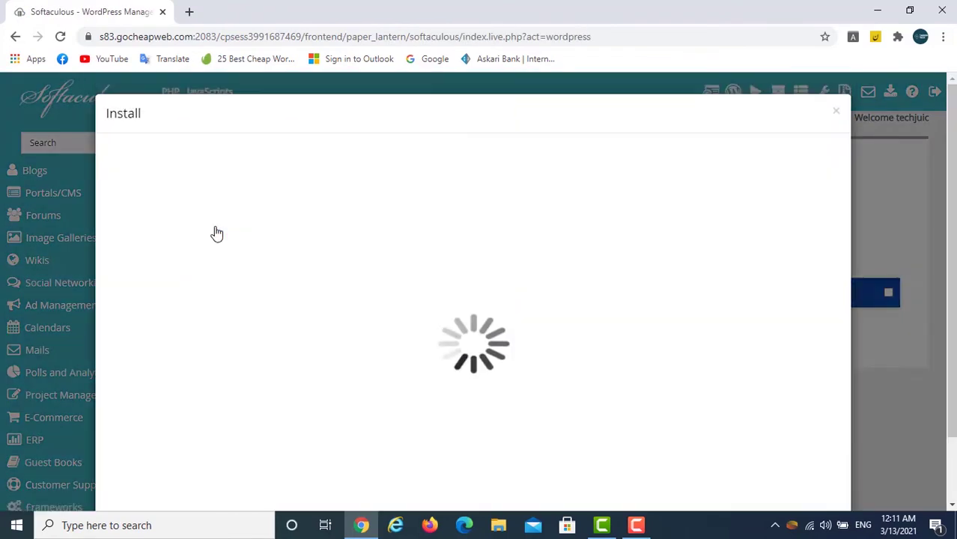
scroll(551, 285, down, 1)
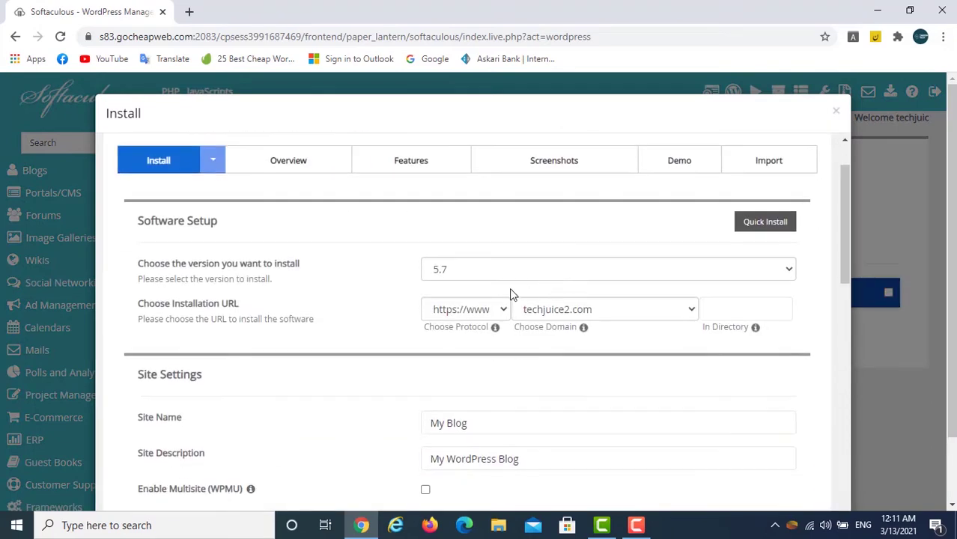
click(492, 274)
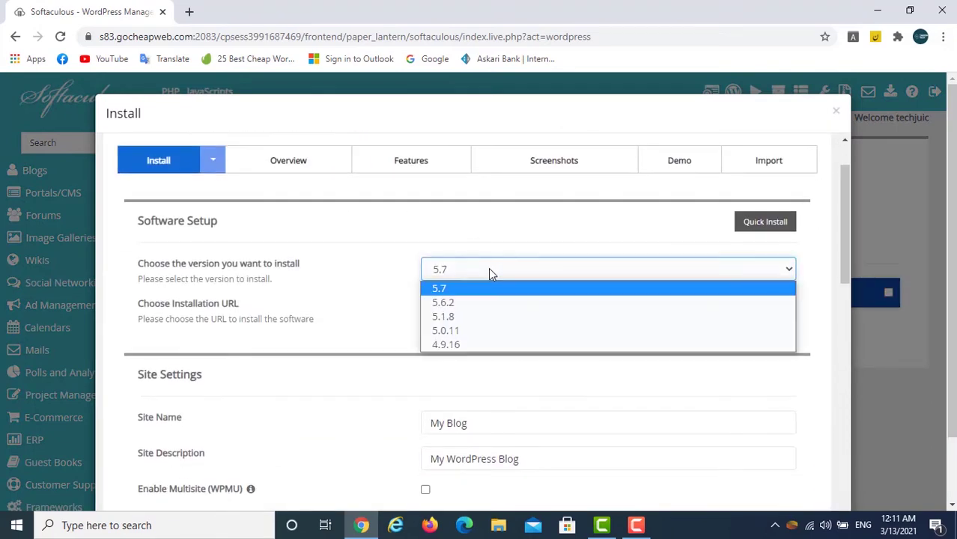
click(488, 269)
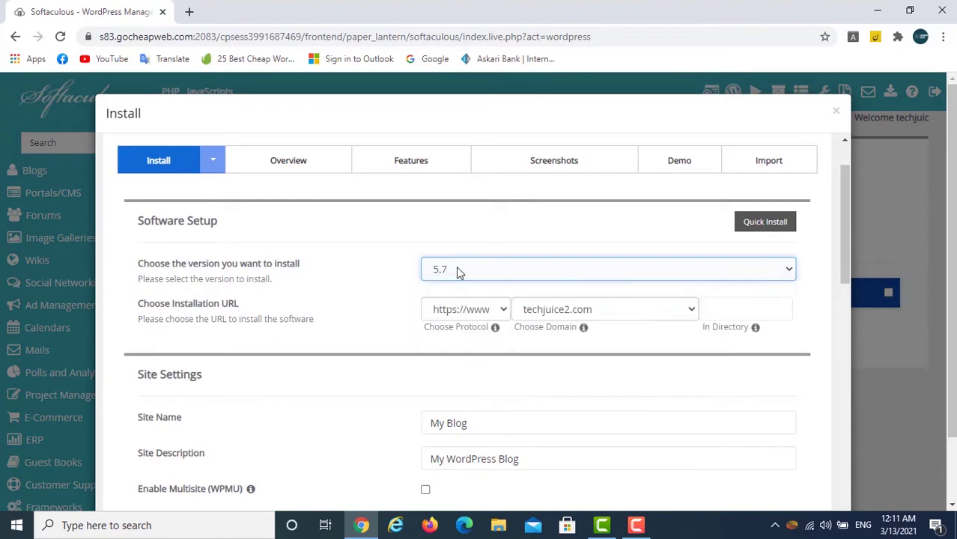
click(484, 316)
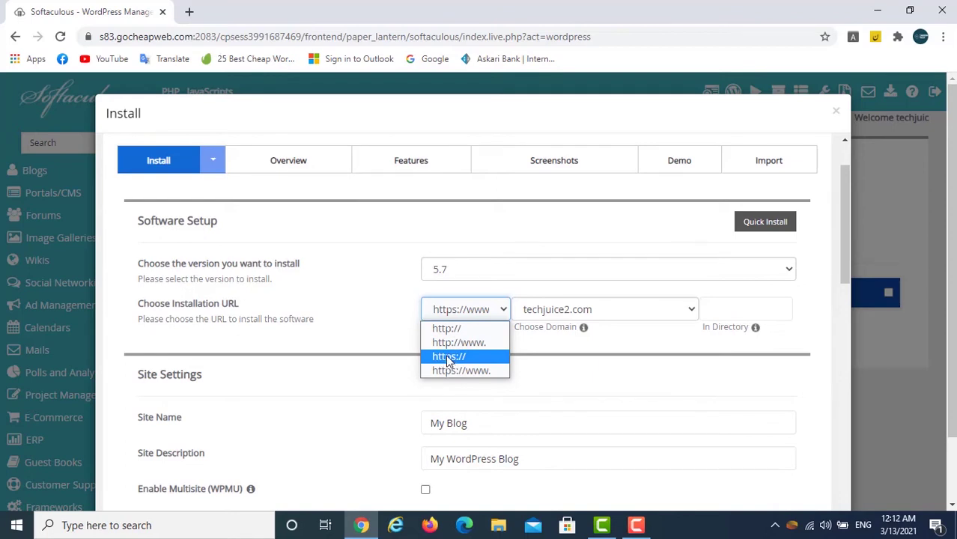
click(448, 358)
click(505, 313)
click(479, 343)
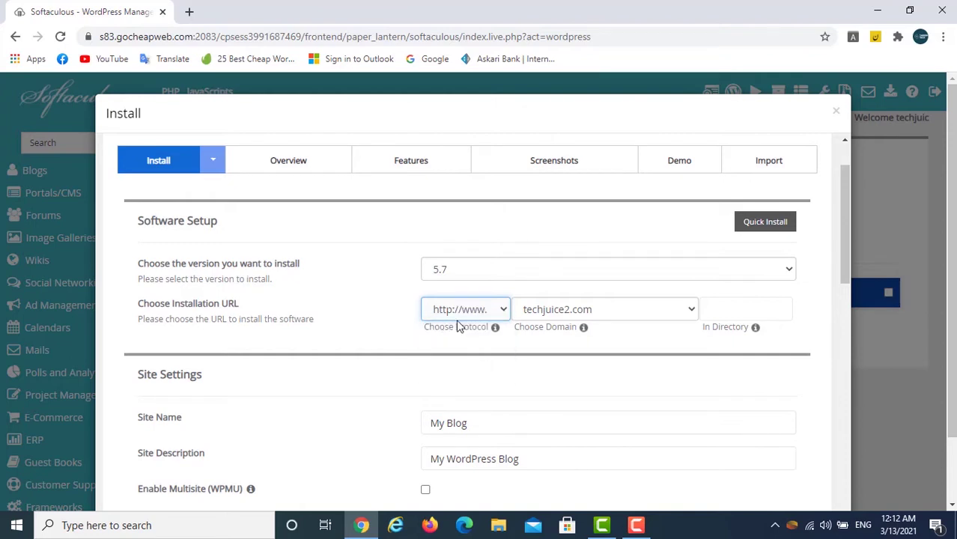
click(466, 312)
click(462, 369)
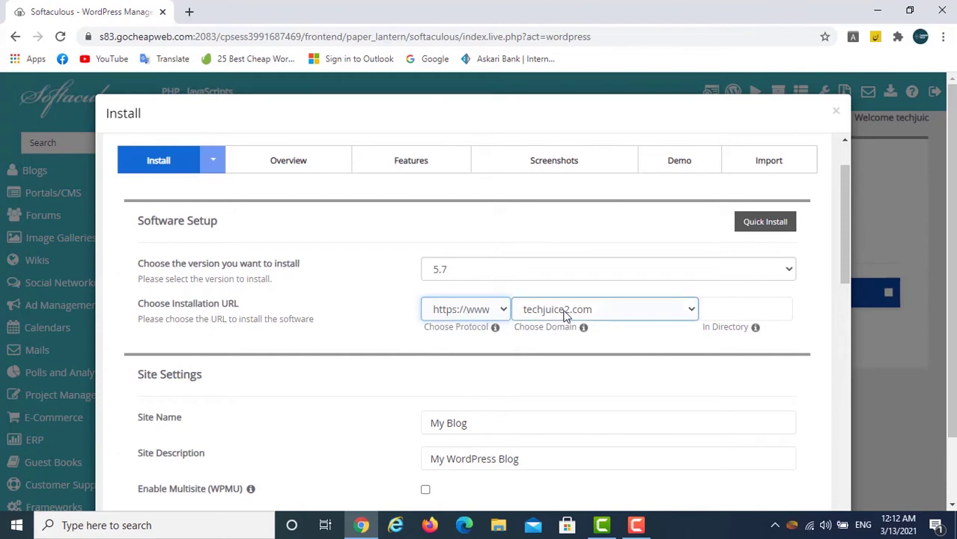
Replace the default site name My Blog with 'Tech Juice 2'.
scroll(513, 384, down, 2)
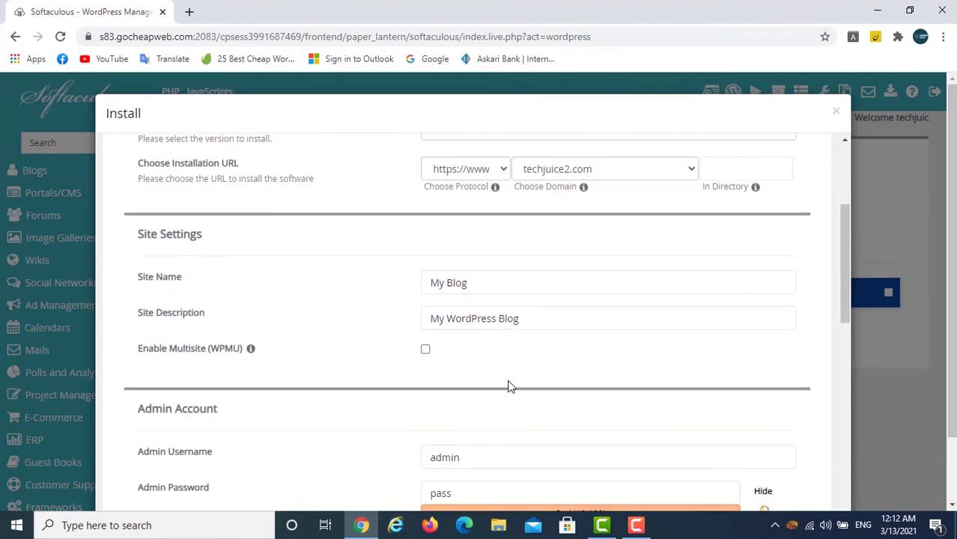
click(459, 292)
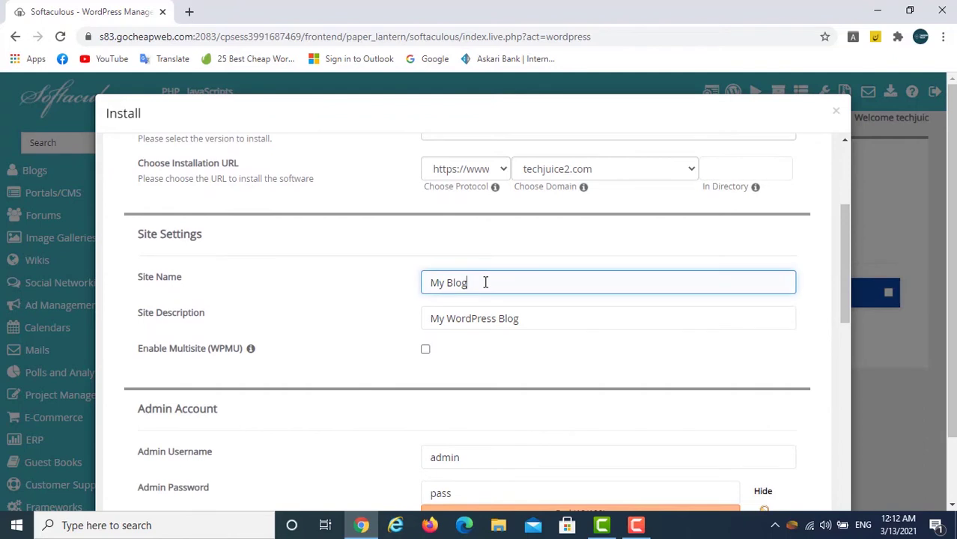
drag(485, 282, 424, 287)
text(Tech)
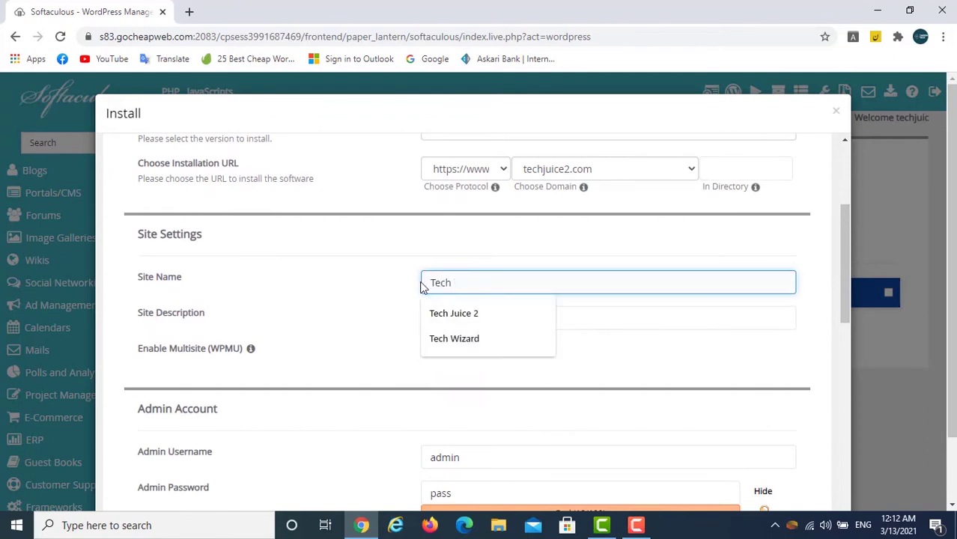
click(454, 313)
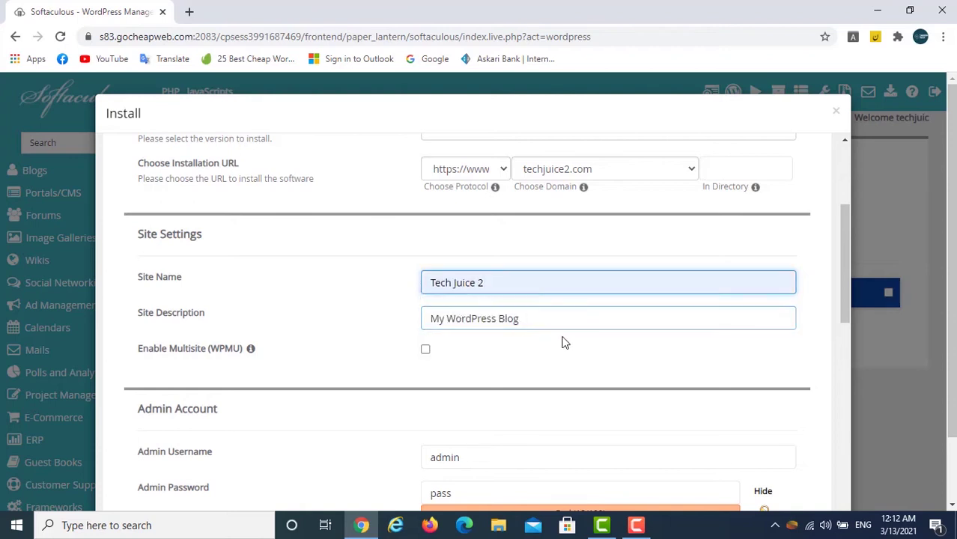
Change the site description to 'Information motivation Technology'.
drag(577, 322, 338, 327)
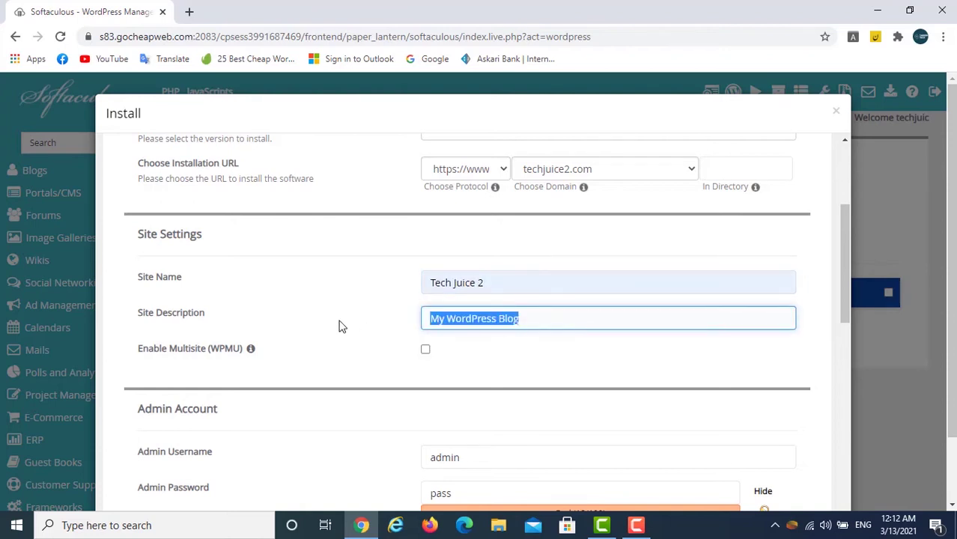
text(In)
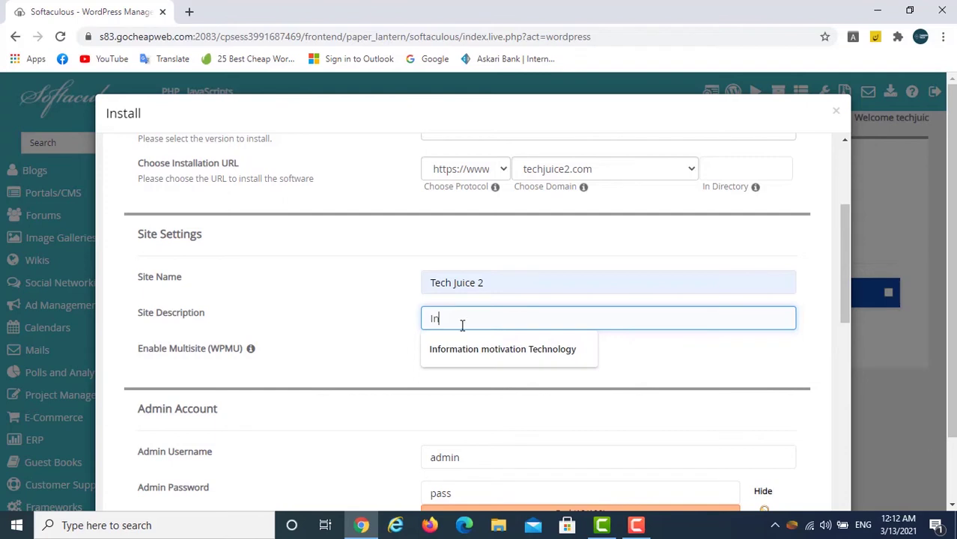
click(510, 348)
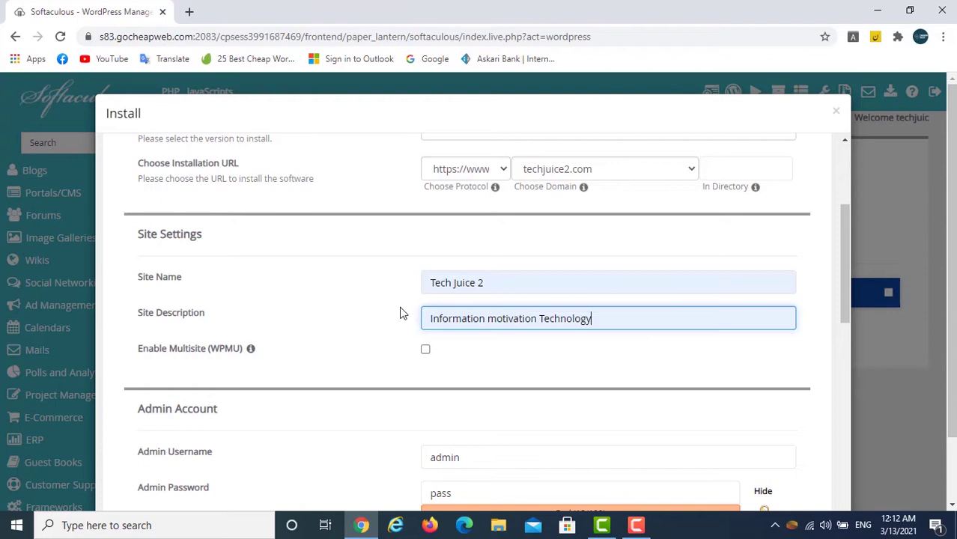
scroll(400, 316, down, 1)
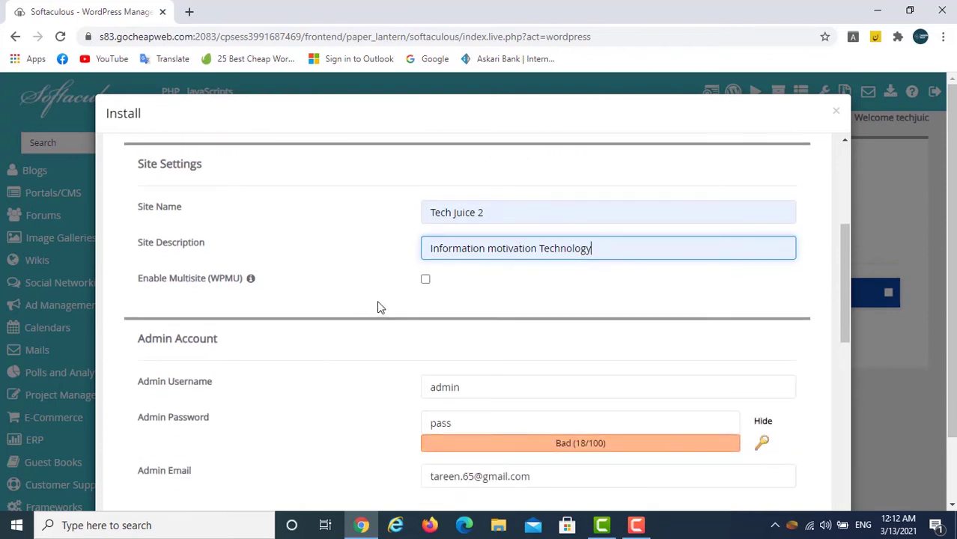
scroll(394, 297, down, 2)
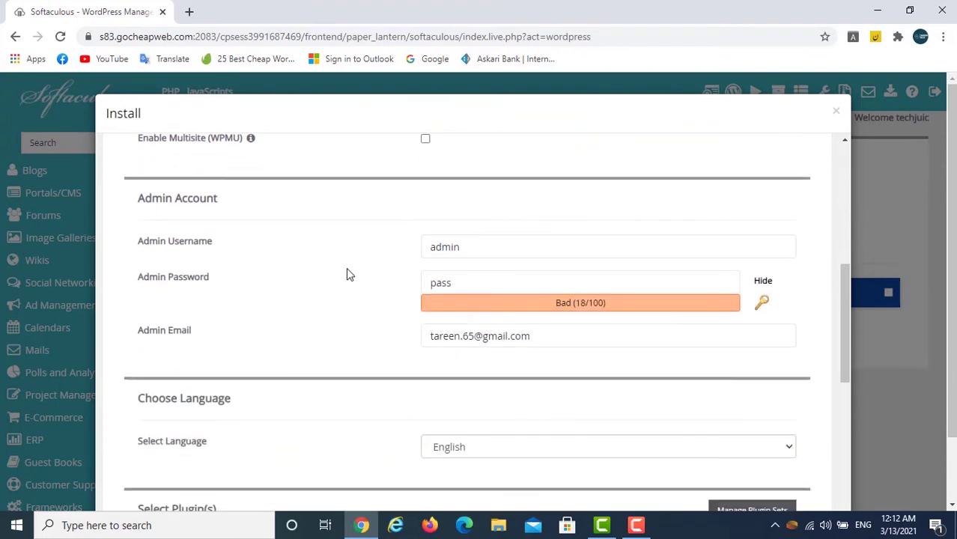
Clear the default admin password and keep the admin username as admin.
drag(468, 277, 387, 288)
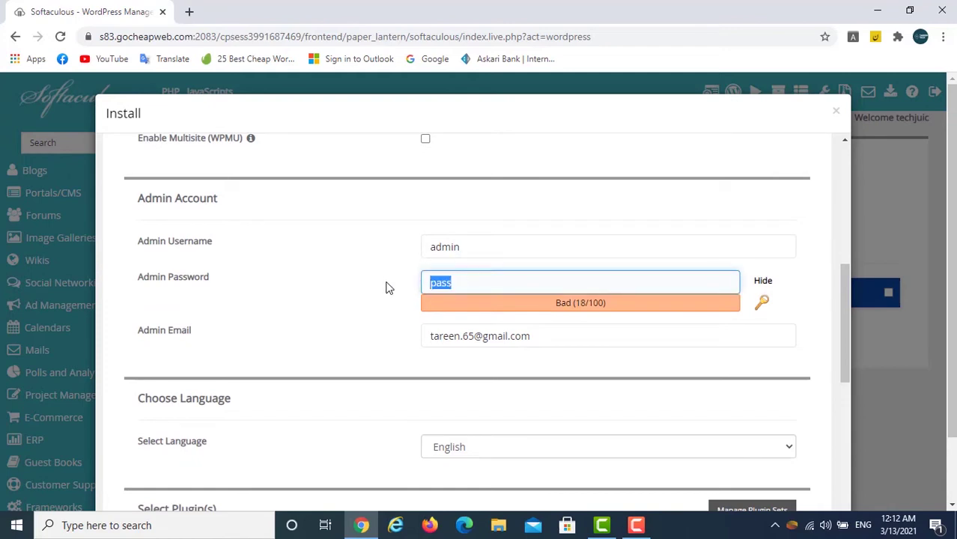
click(574, 289)
click(561, 283)
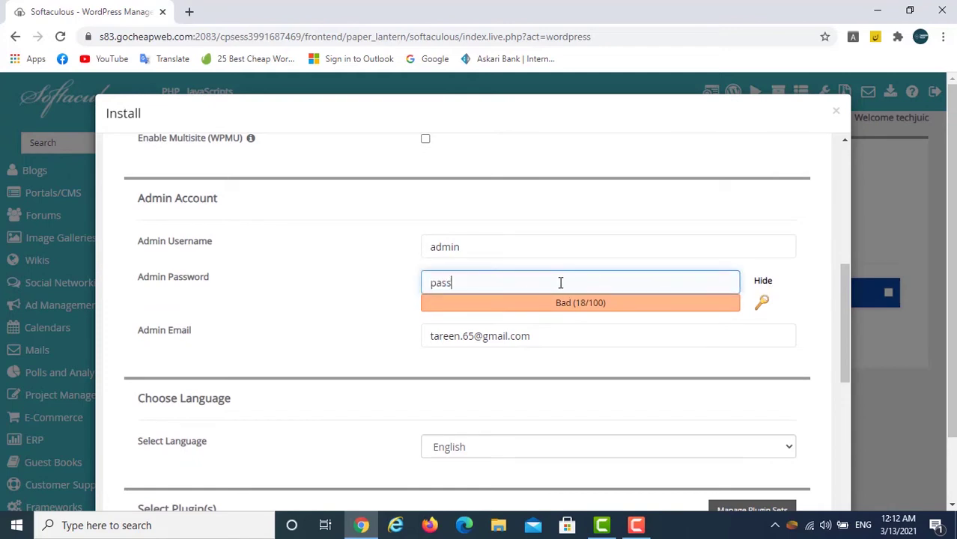
key(BackSpace)
key(BackSpace)
key(BackSpace)
key(BackSpace)
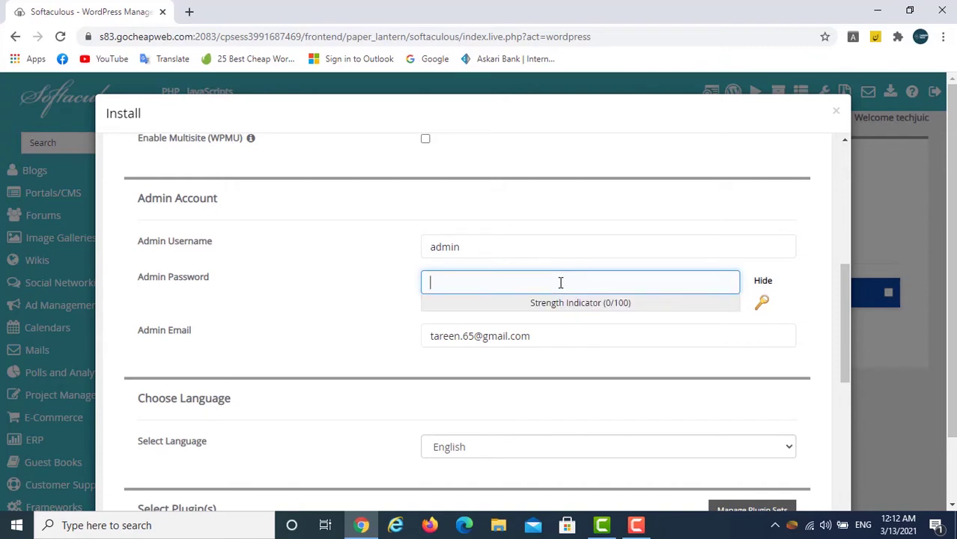
click(511, 247)
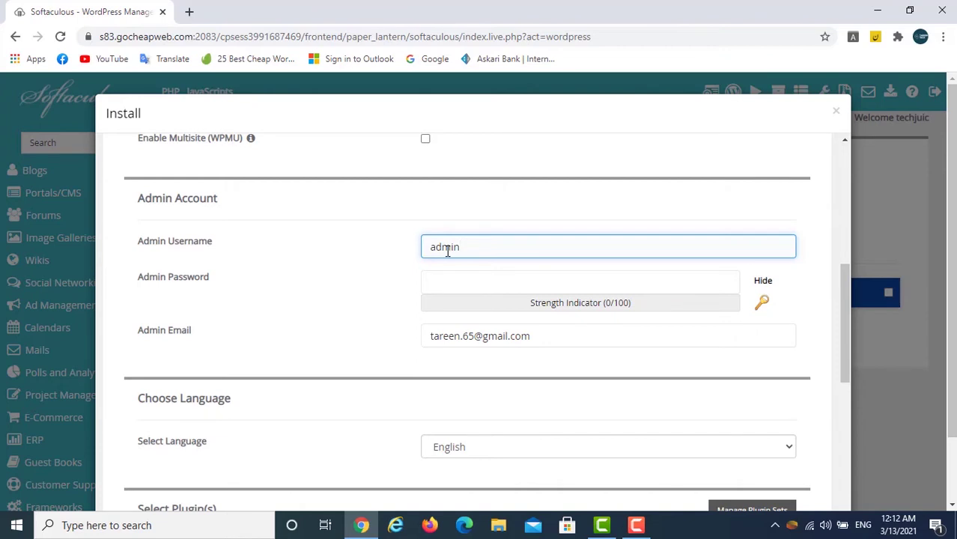
key(BackSpace)
key(BackSpace)
key(BackSpace)
key(BackSpace)
key(BackSpace)
text(techjuic)
key(BackSpace)
key(BackSpace)
key(BackSpace)
key(BackSpace)
key(BackSpace)
key(BackSpace)
key(BackSpace)
key(BackSpace)
key(BackSpace)
text(admin)
Enter a stronger admin password, rated Good (52/100).
click(453, 274)
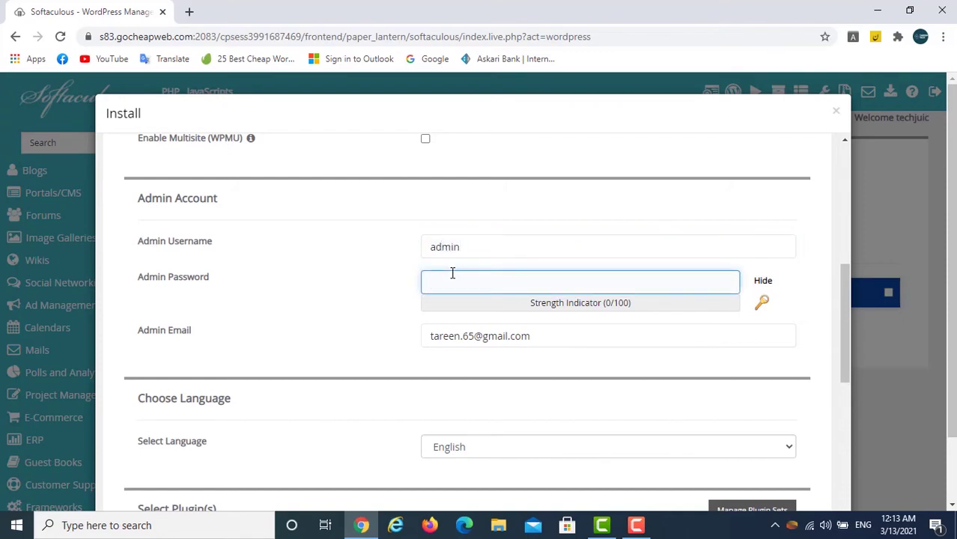
text(8)
key(BackSpace)
click(761, 281)
click(510, 275)
key(BackSpace)
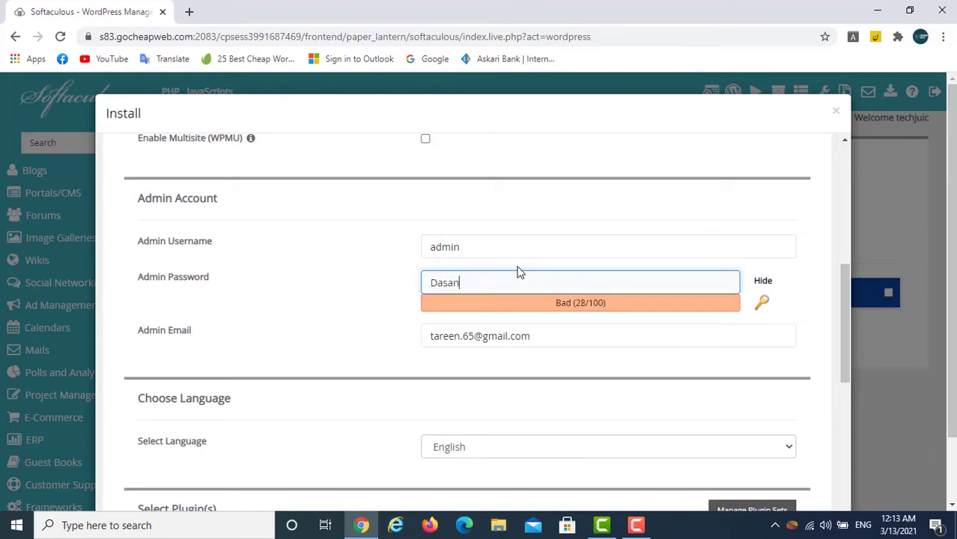
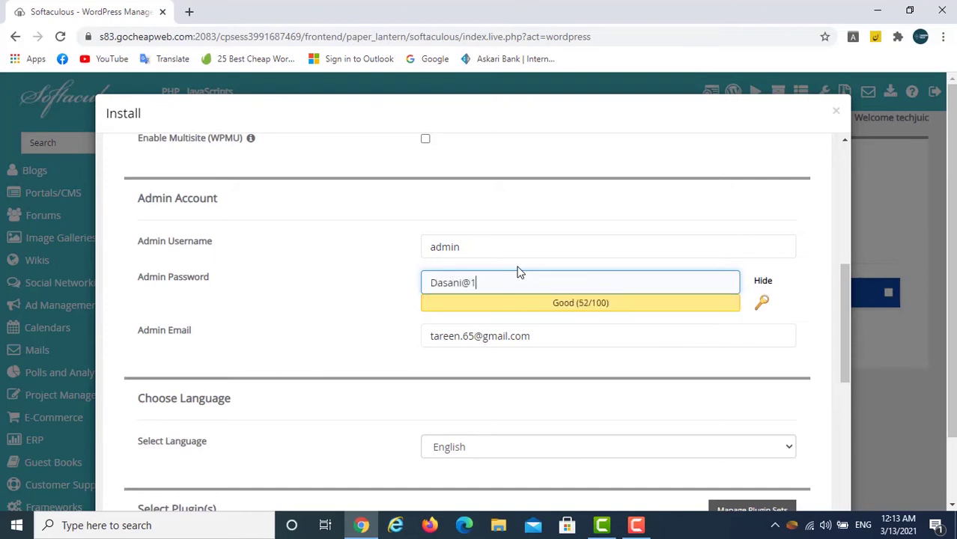
click(759, 291)
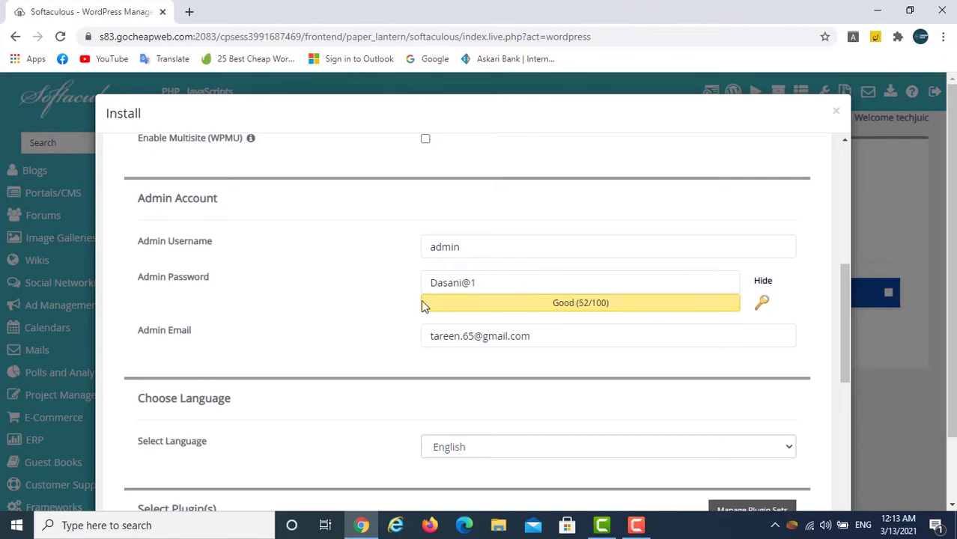
scroll(426, 301, down, 2)
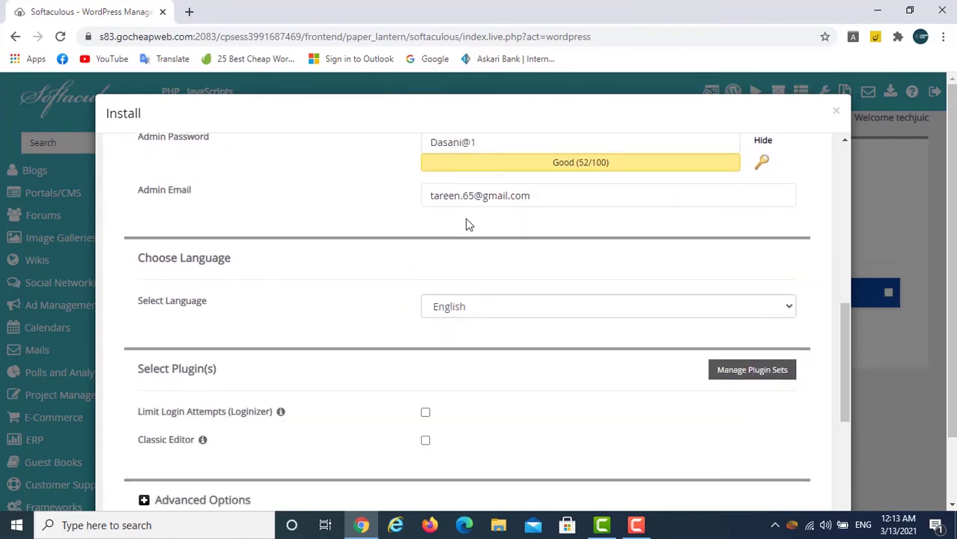
scroll(438, 292, down, 2)
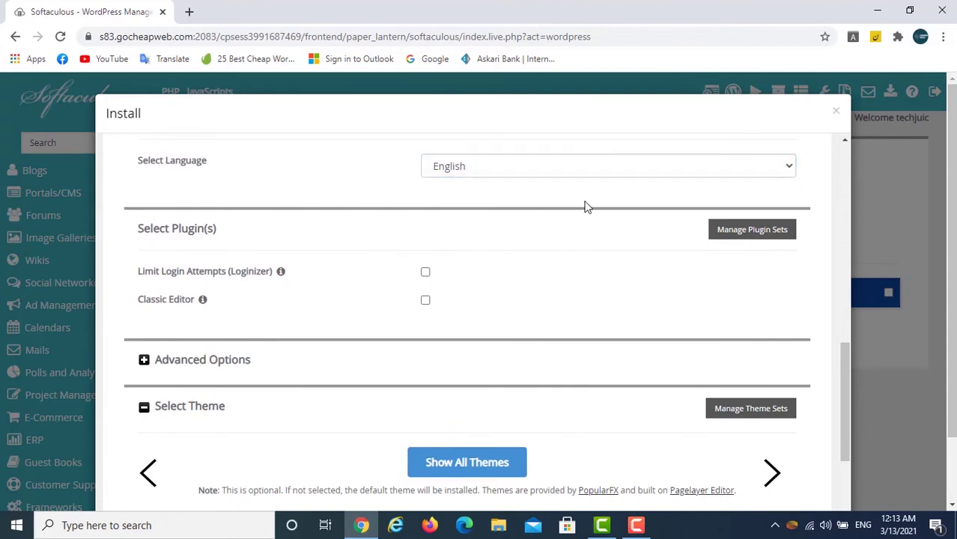
scroll(298, 258, down, 2)
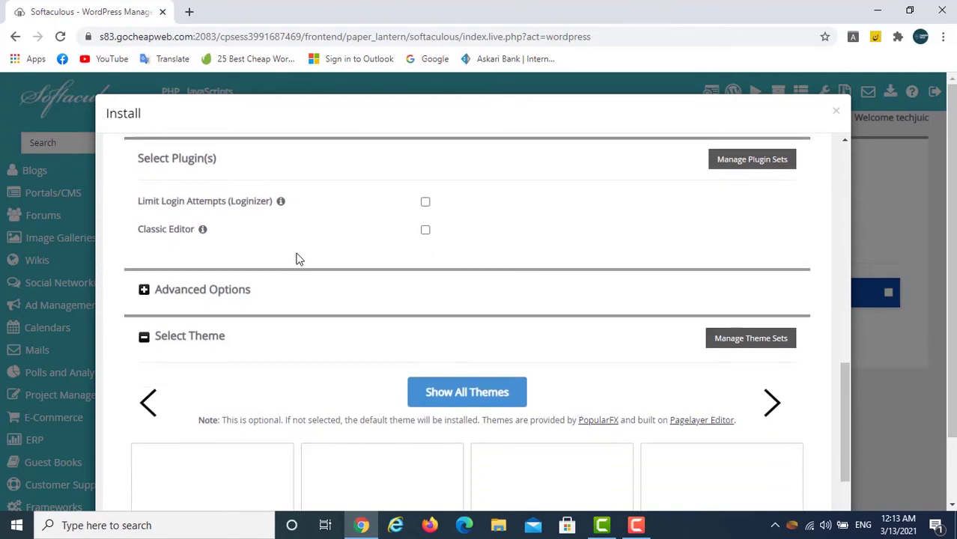
Expand Advanced Options and confirm the database name tech2.
scroll(231, 203, down, 2)
scroll(230, 203, up, 3)
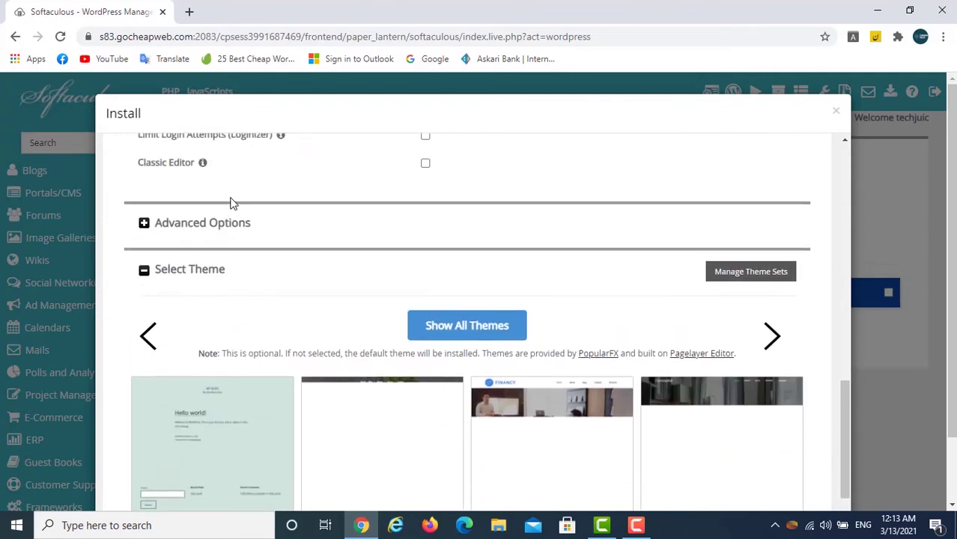
click(163, 298)
scroll(150, 213, down, 1)
click(150, 210)
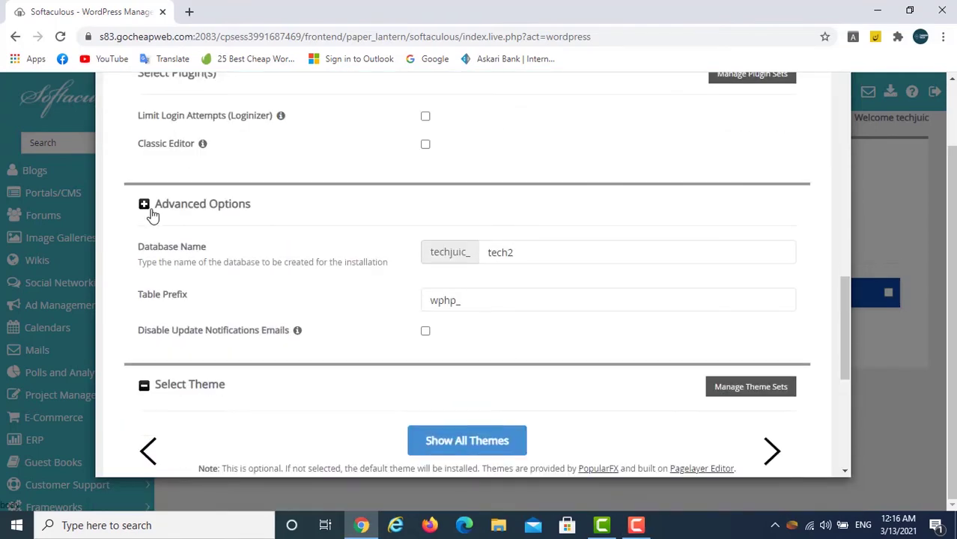
click(145, 204)
scroll(280, 304, up, 1)
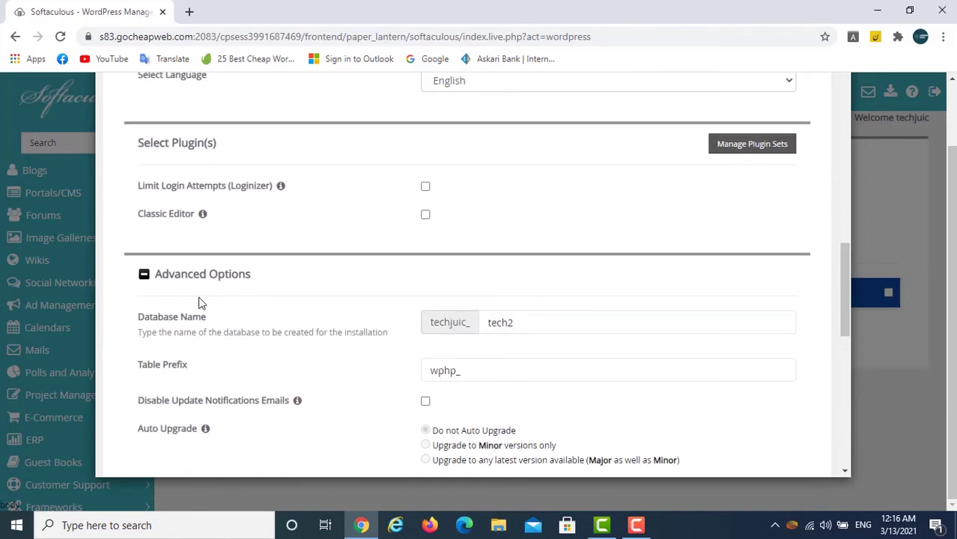
click(532, 323)
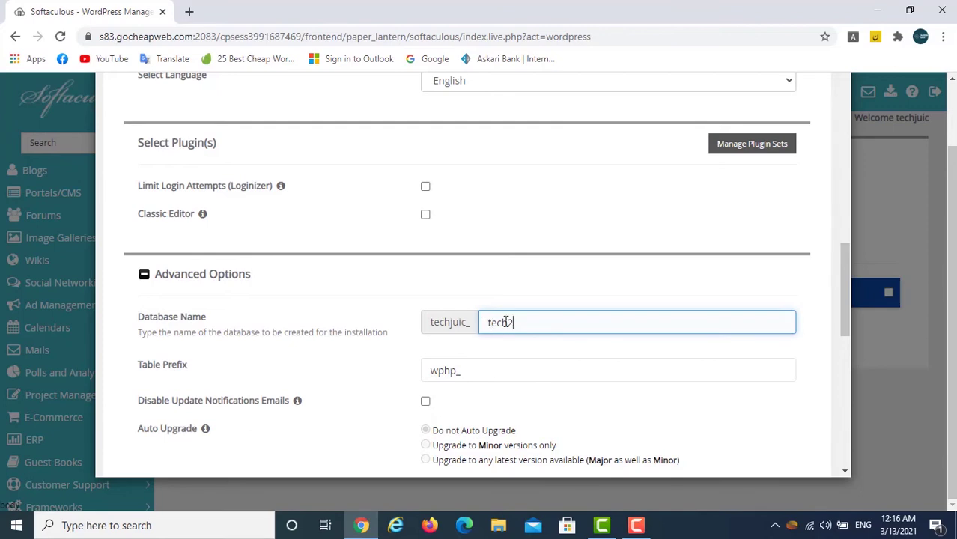
Install WordPress with the default theme.
scroll(326, 336, down, 5)
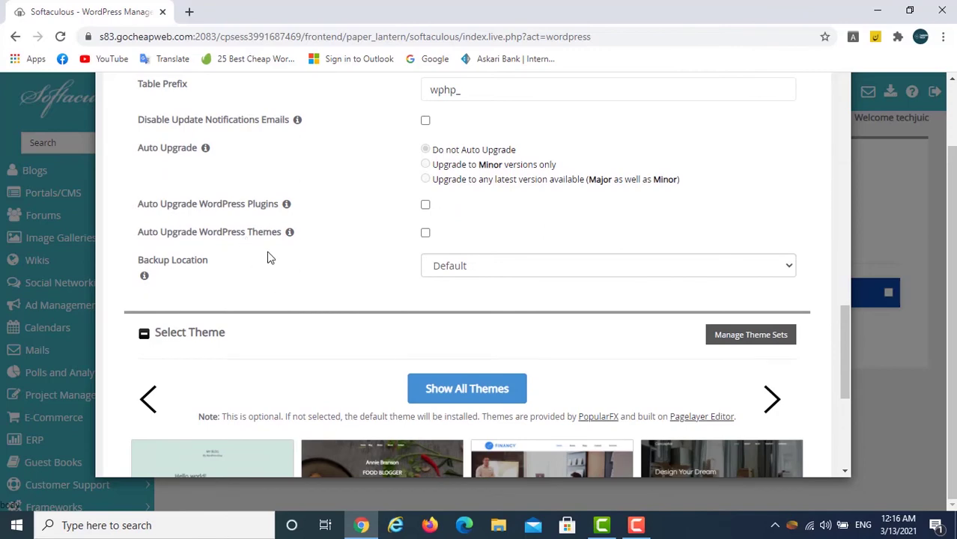
scroll(267, 257, down, 2)
scroll(444, 274, down, 2)
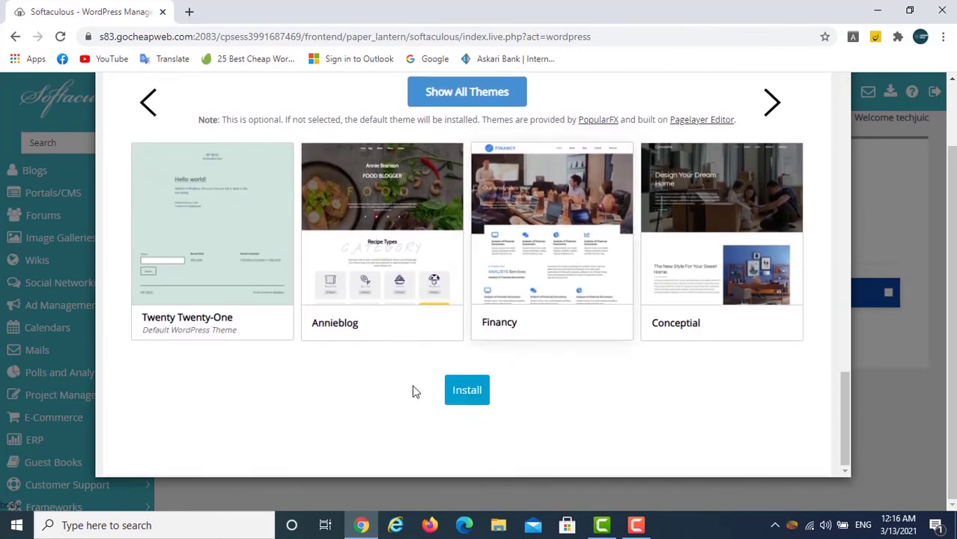
click(468, 390)
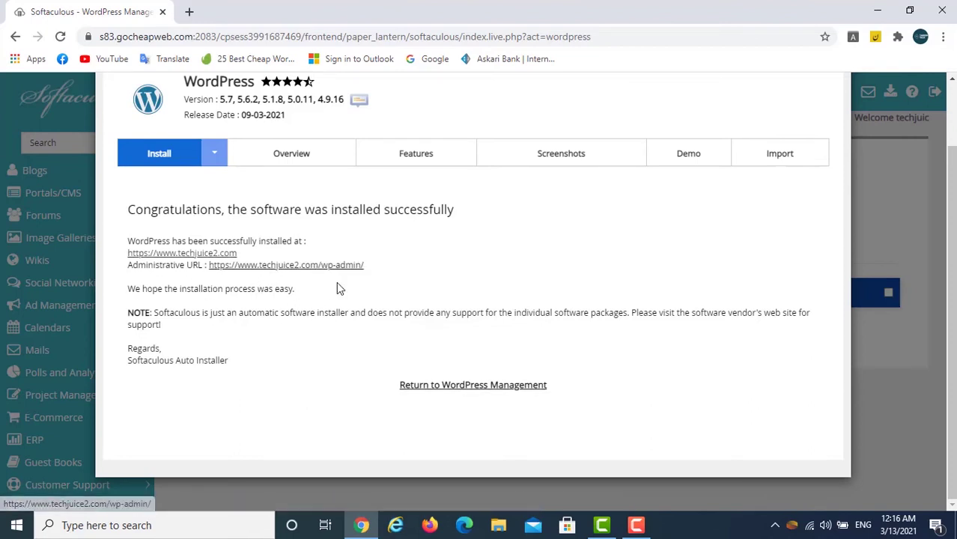
Open the new site's wp-admin Administrative URL in a new browser tab.
drag(367, 266, 283, 276)
click(283, 270)
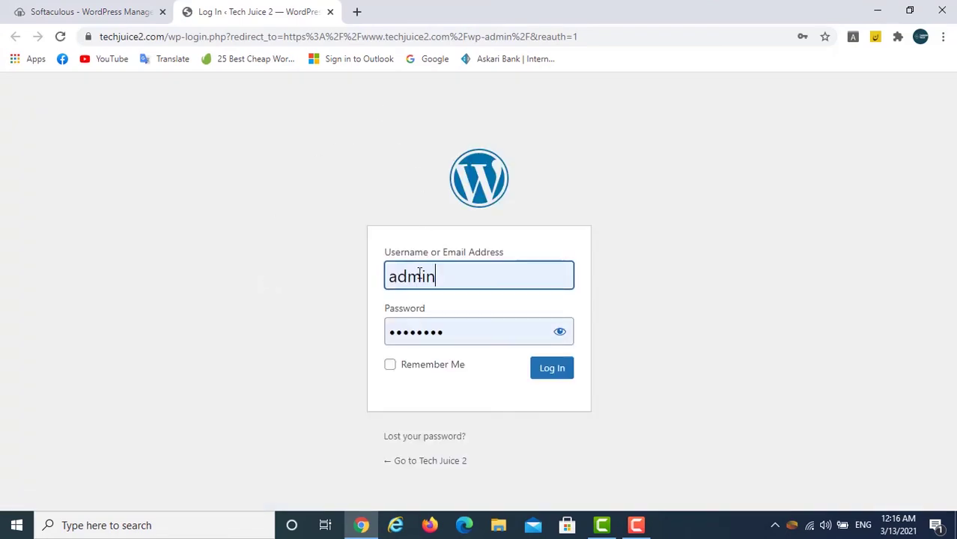
Check the entered admin password via the eye icon, then log in.
click(566, 332)
click(567, 332)
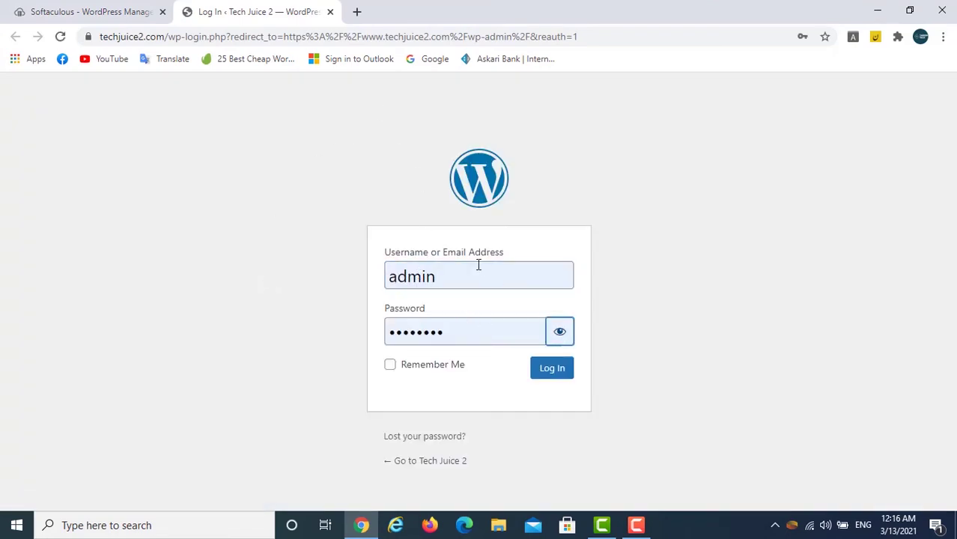
click(545, 374)
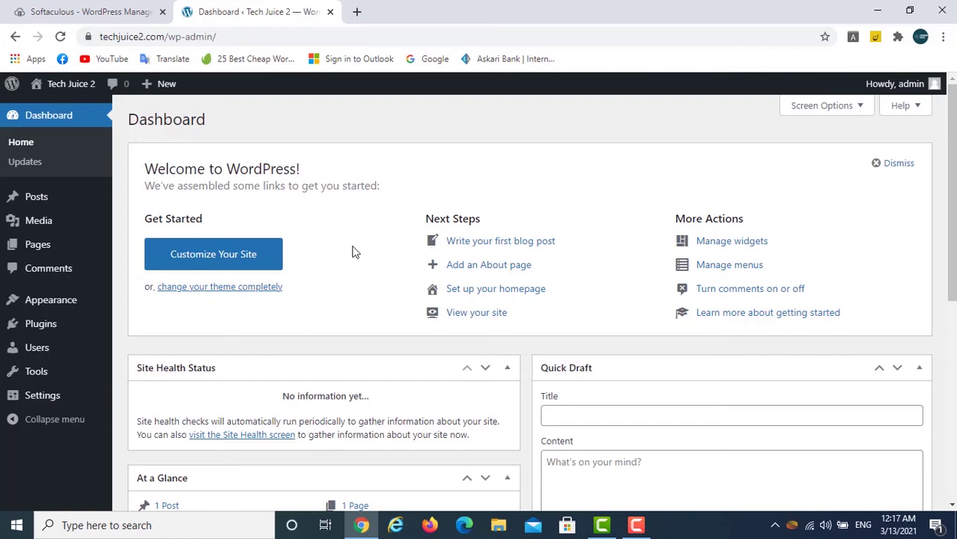
Bring up the Settings submenu in the dashboard's left admin menu.
mouse_move(38, 303)
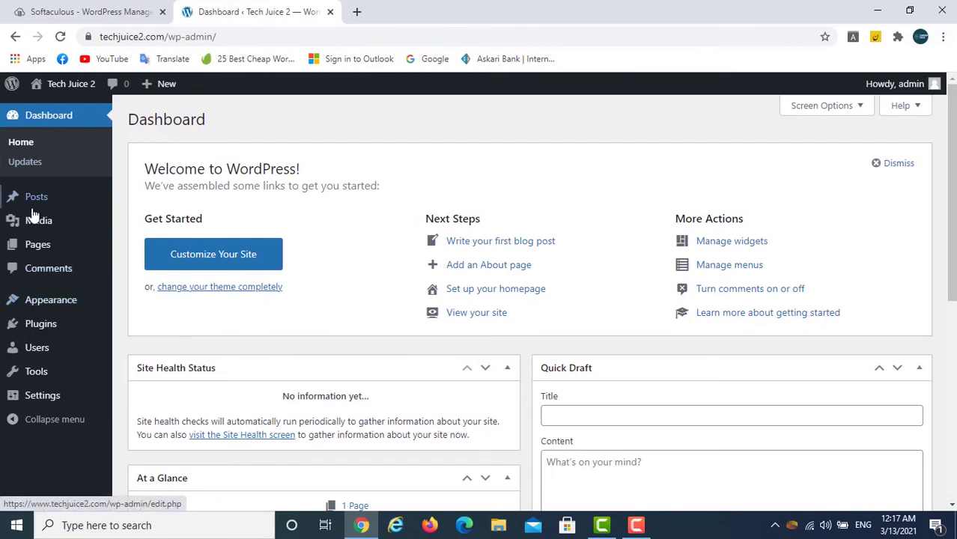
mouse_move(33, 203)
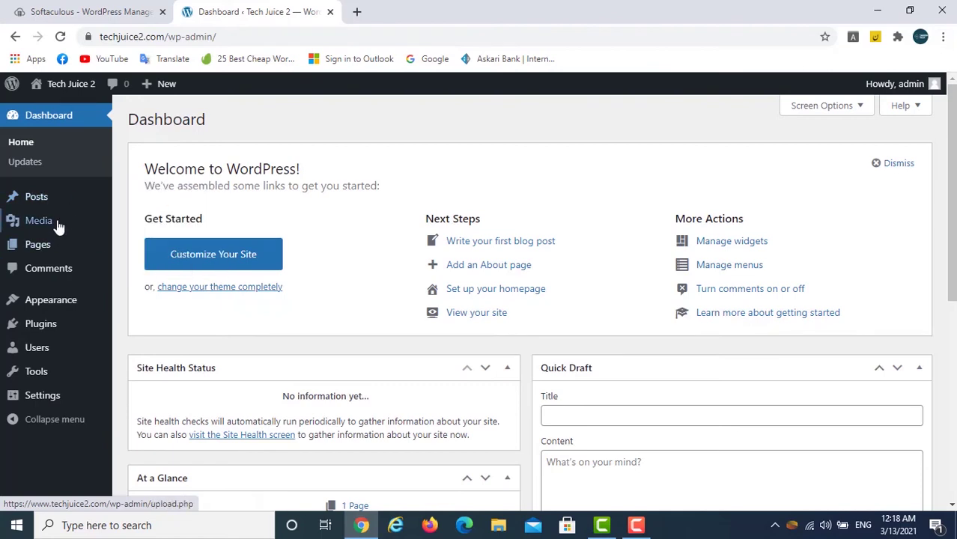
mouse_move(49, 227)
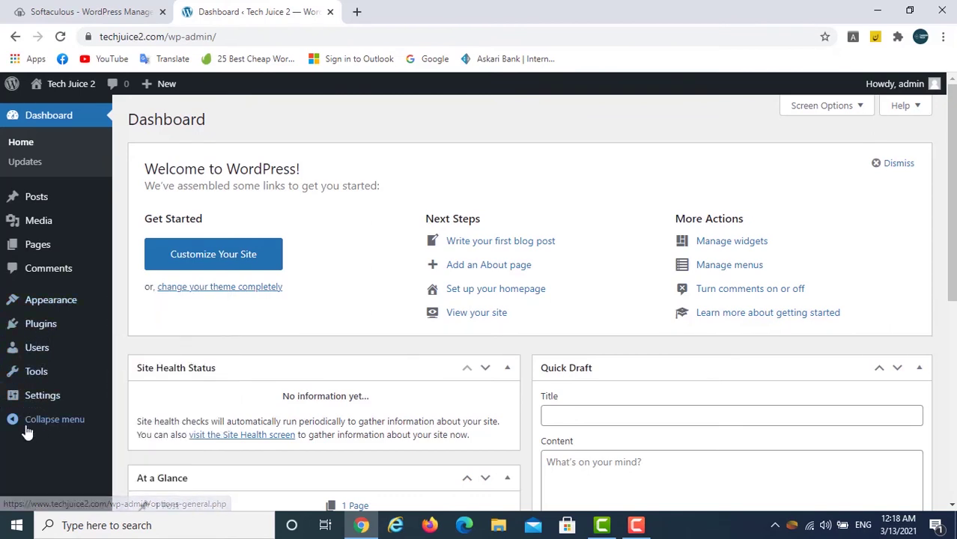
Set the permalink structure to Post name (/%postname%/) and save it.
mouse_move(21, 406)
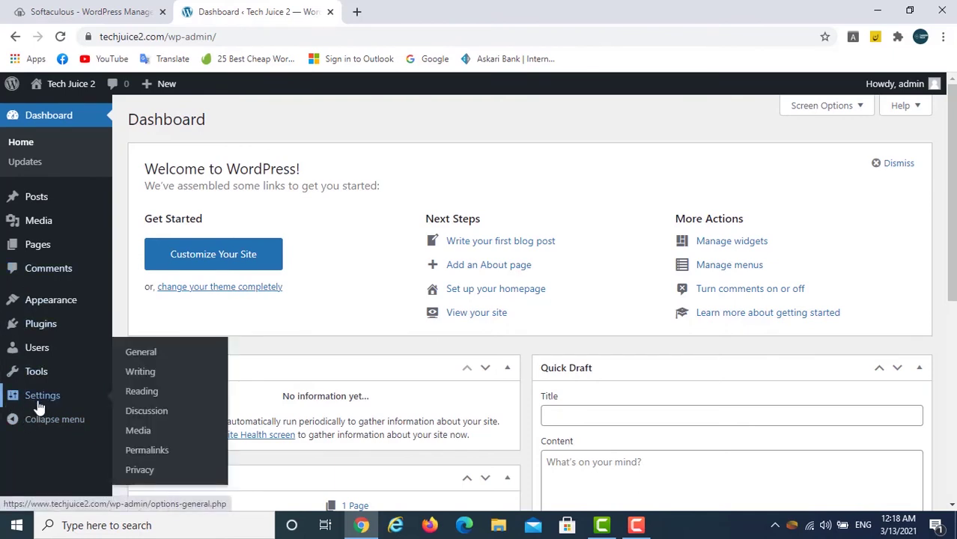
click(131, 453)
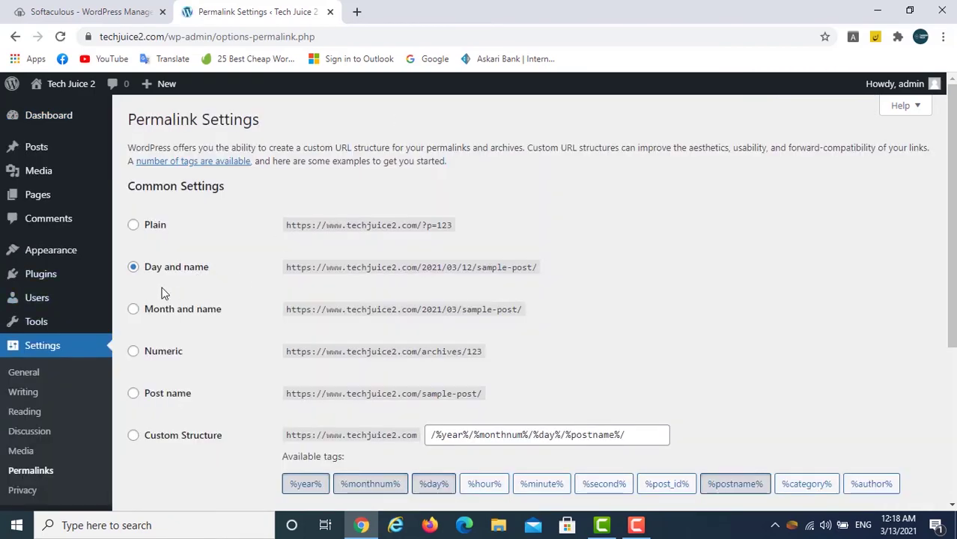
click(132, 393)
scroll(205, 295, down, 3)
click(180, 437)
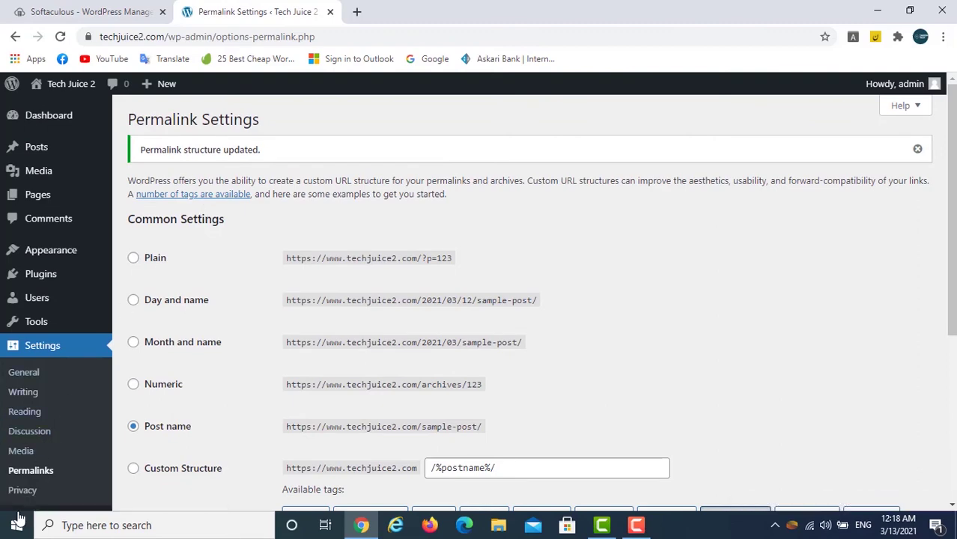
scroll(53, 425, down, 2)
scroll(54, 430, up, 2)
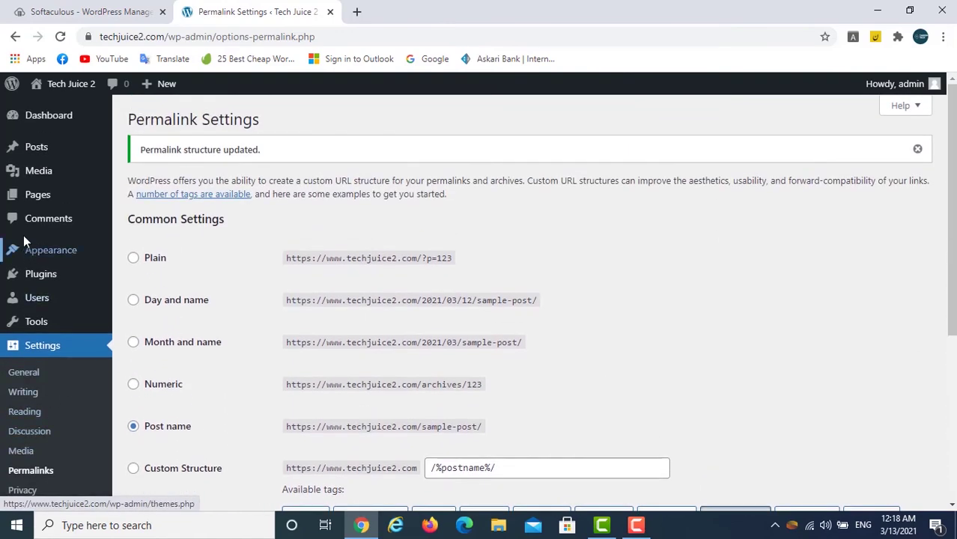
mouse_move(28, 258)
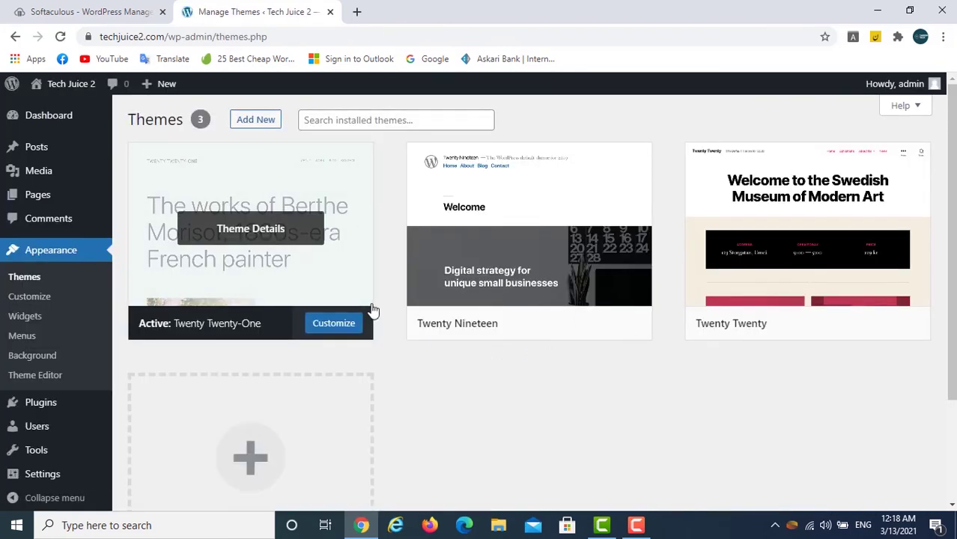
Browse the Popular tab of Add Themes, scrolling through the 3933-theme catalogue.
click(250, 130)
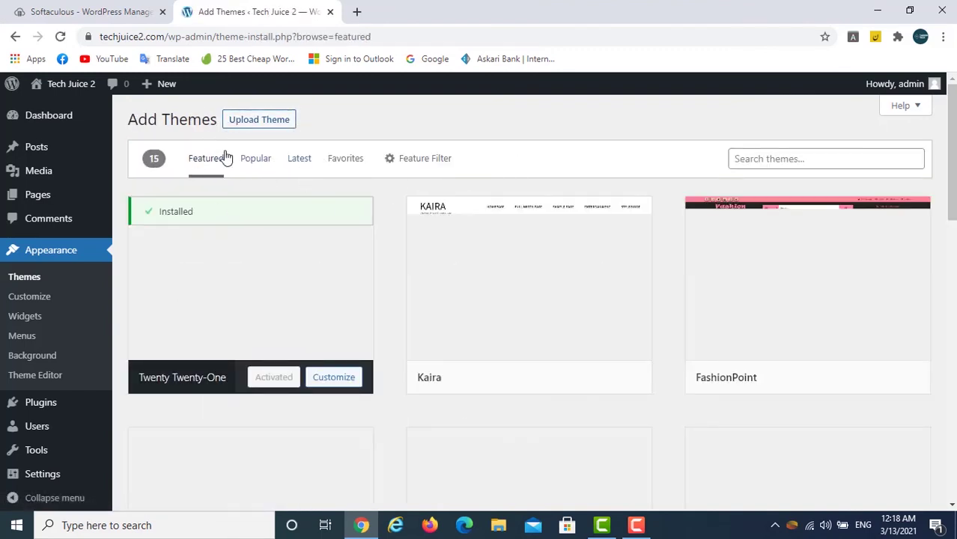
click(263, 162)
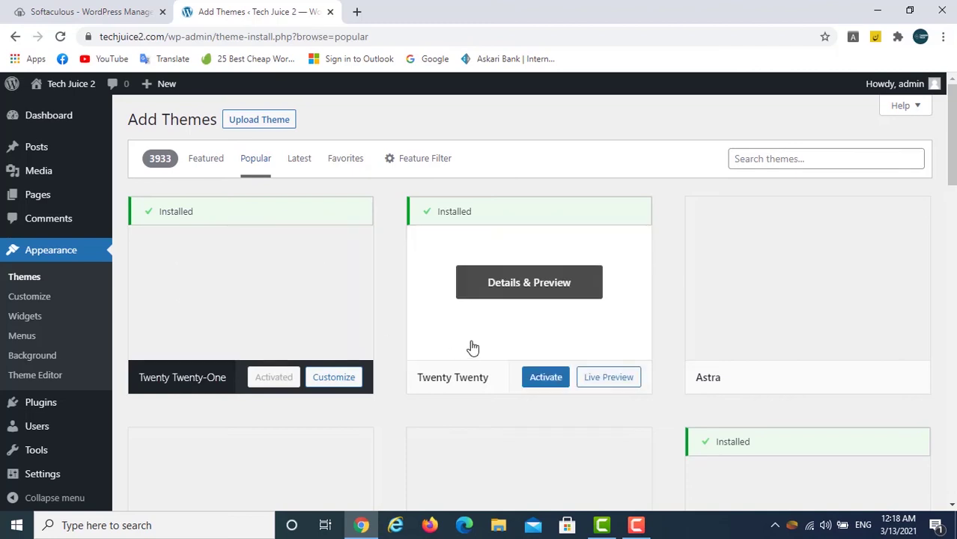
scroll(567, 341, down, 5)
scroll(568, 342, up, 5)
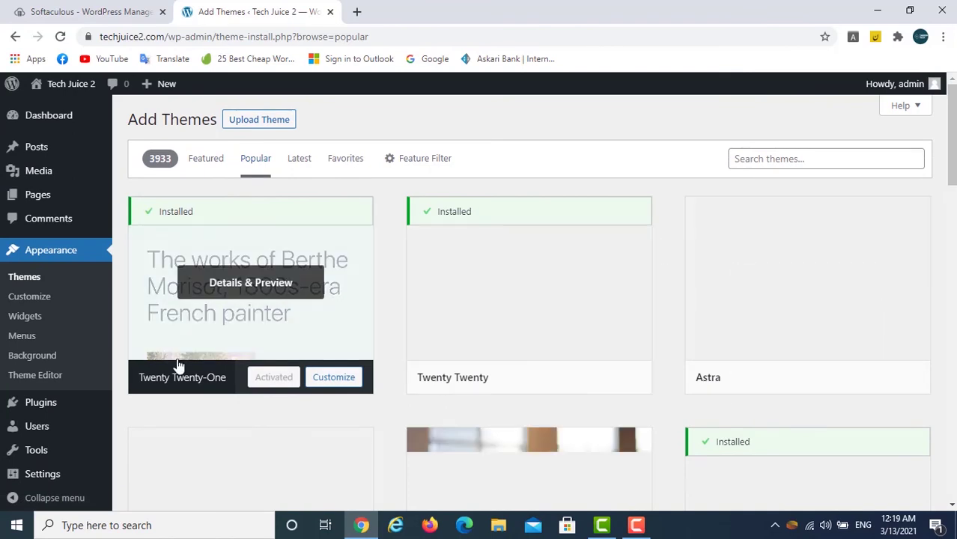
scroll(627, 355, down, 1)
scroll(472, 355, down, 4)
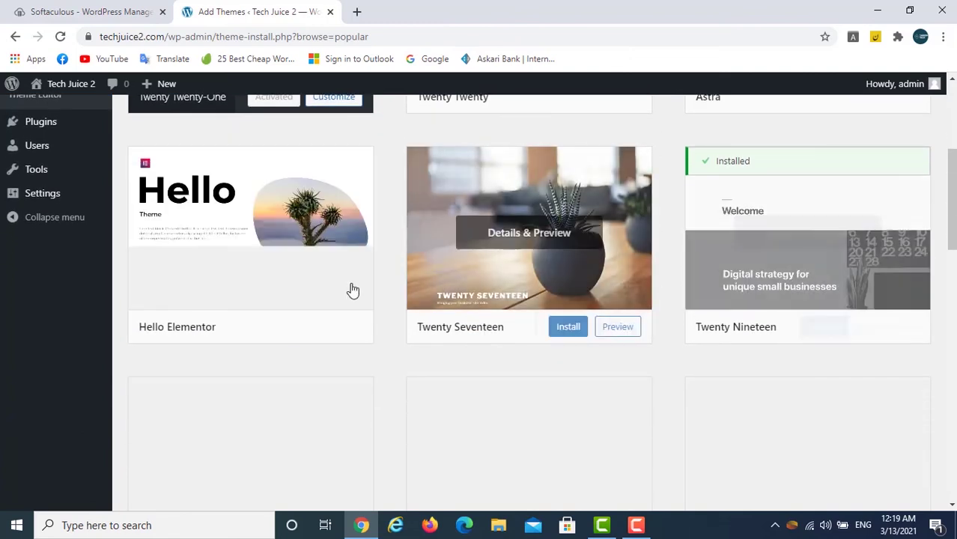
scroll(351, 289, down, 4)
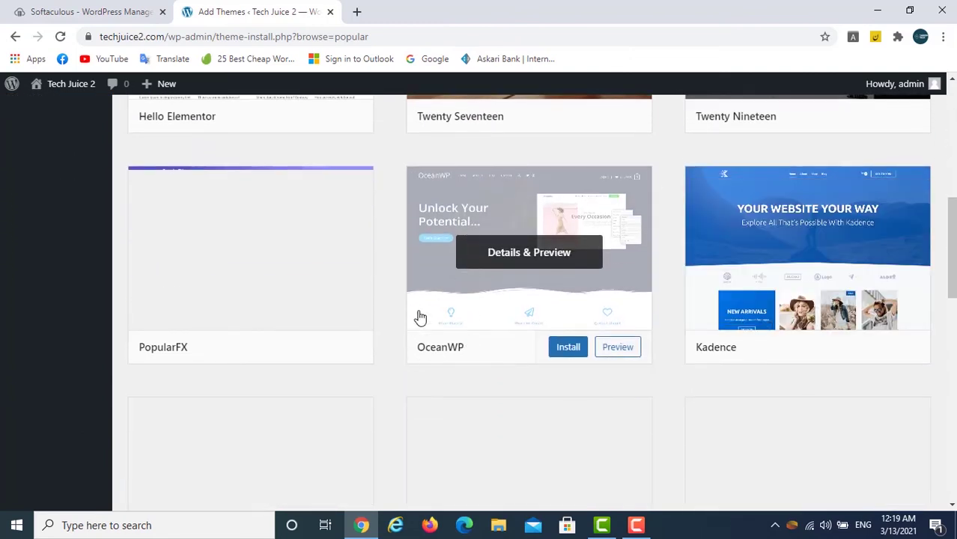
scroll(519, 360, down, 1)
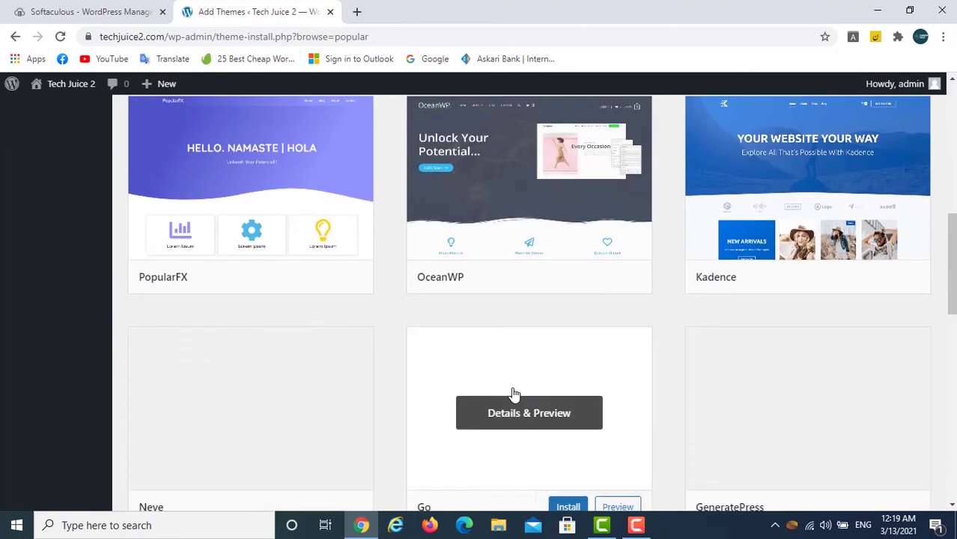
scroll(465, 254, down, 3)
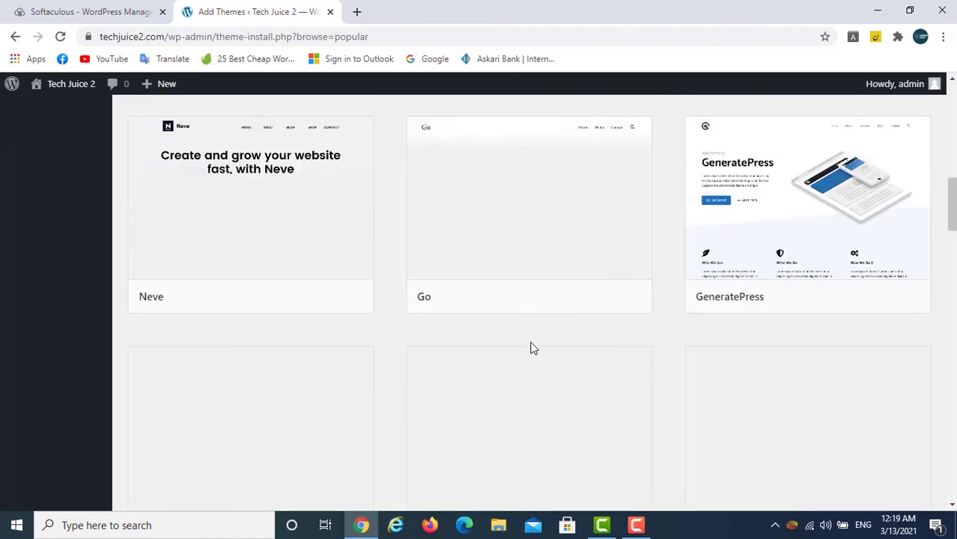
scroll(539, 346, up, 2)
scroll(524, 322, up, 8)
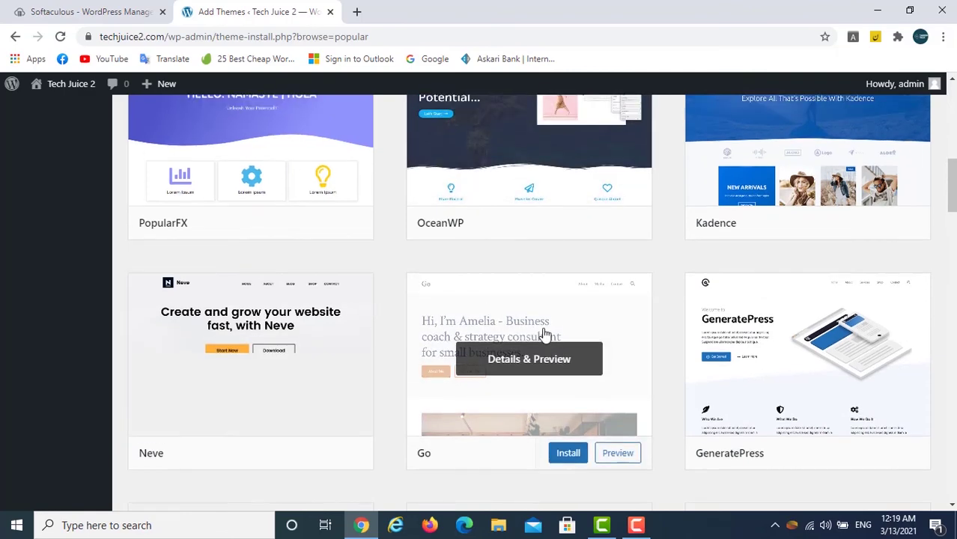
scroll(430, 277, up, 2)
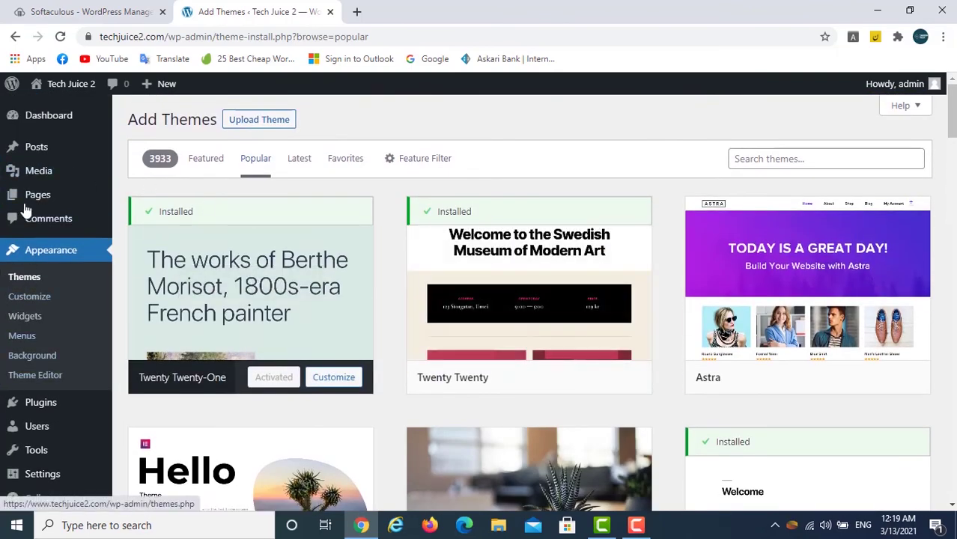
Browse the Featured plugins on Add Plugins, including Classic Editor, Akismet, Jetpack and Gutenberg.
mouse_move(34, 143)
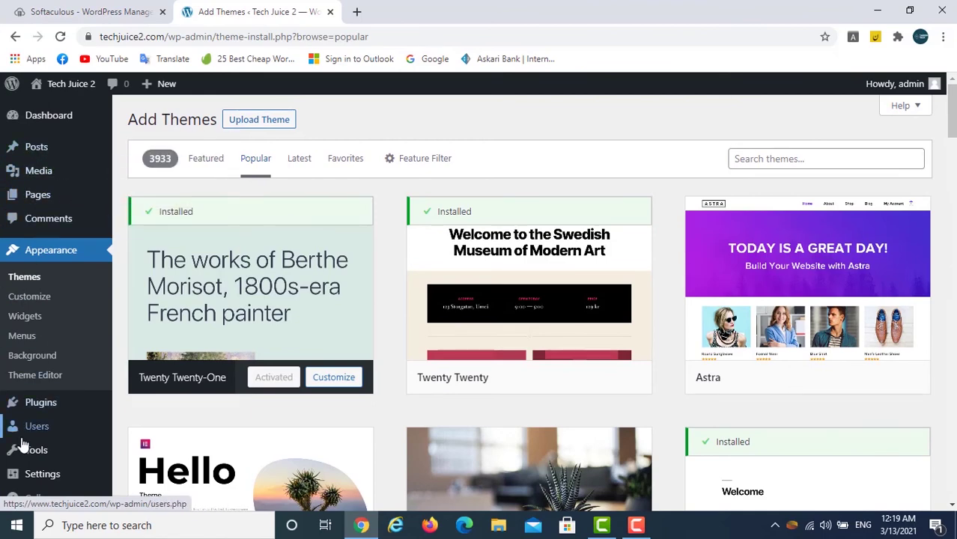
mouse_move(30, 403)
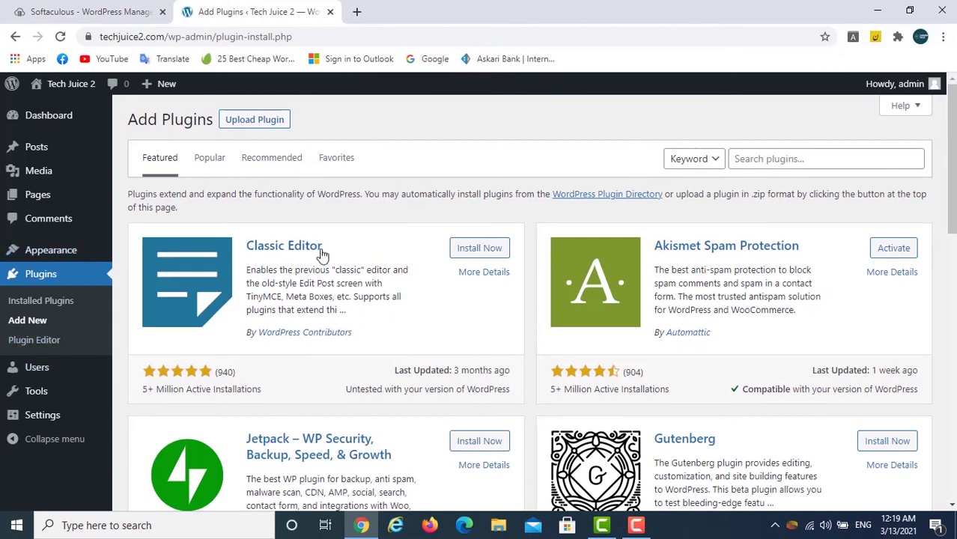
scroll(368, 327, down, 1)
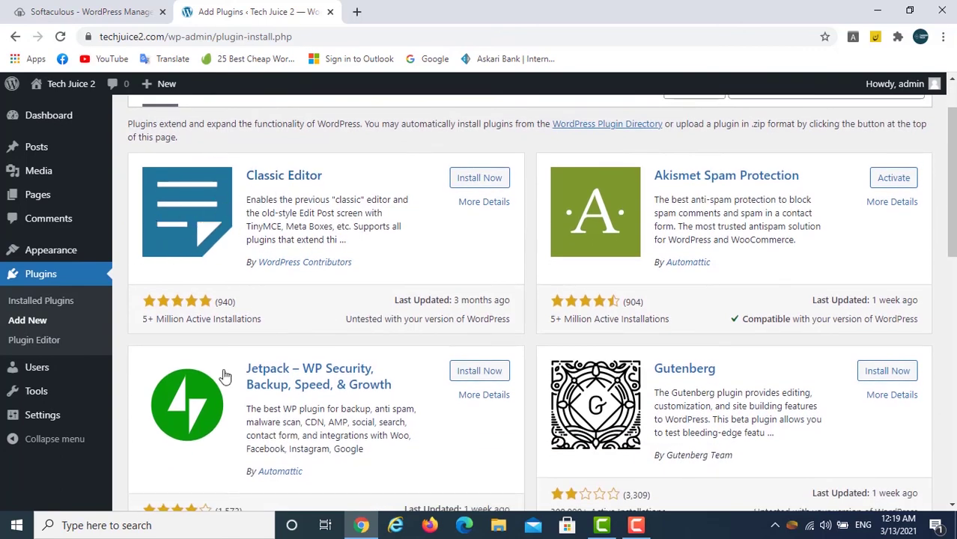
scroll(223, 388, down, 1)
scroll(329, 326, up, 1)
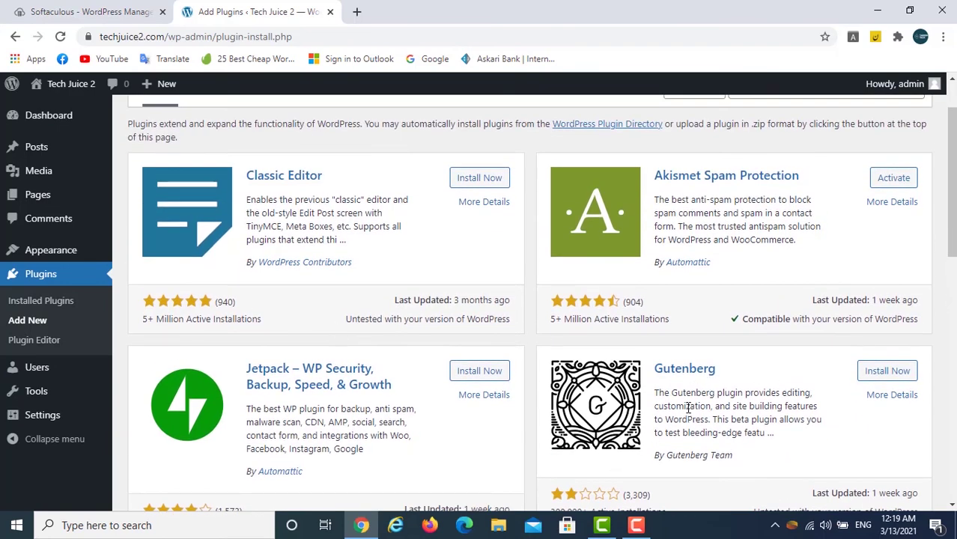
scroll(688, 417, down, 1)
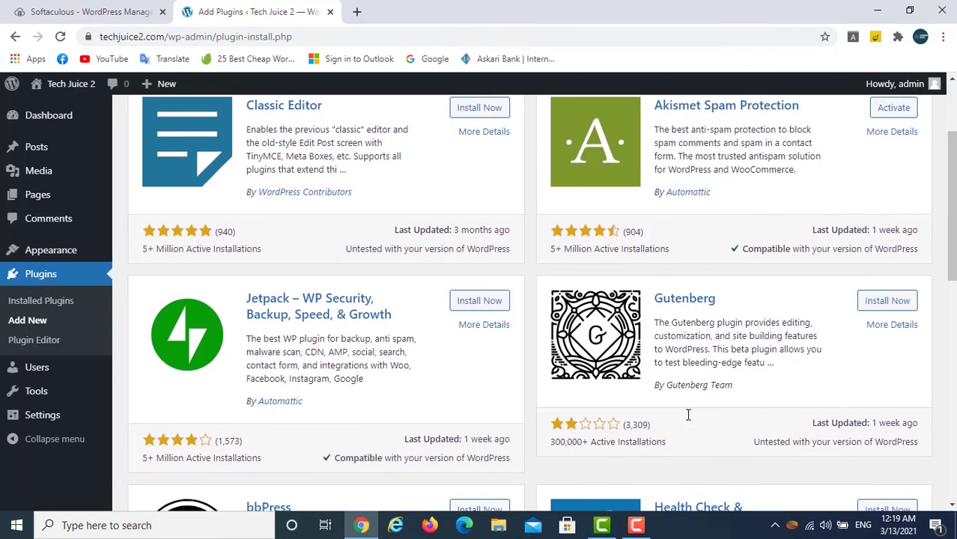
scroll(687, 416, down, 4)
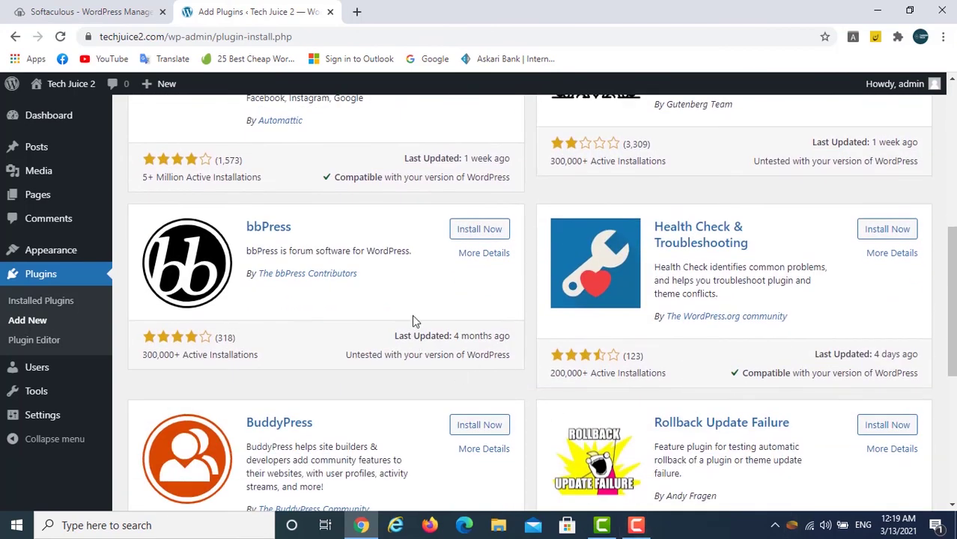
scroll(413, 321, down, 1)
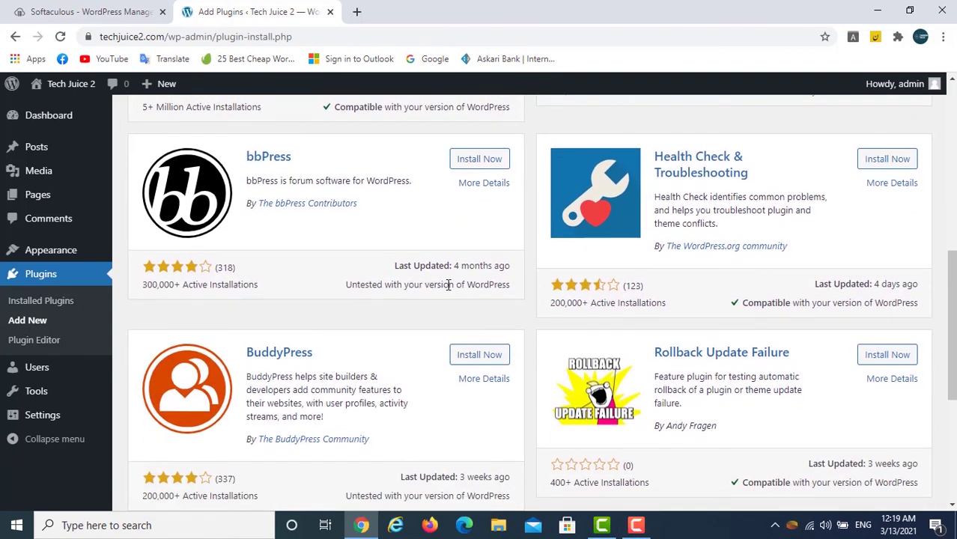